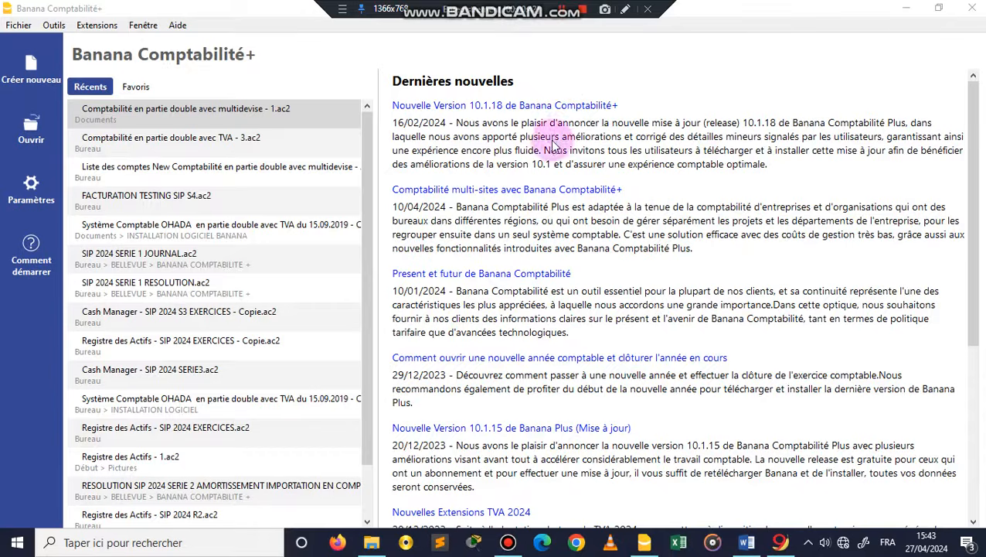
Switch to Banana Comptabilité 9.0 and examine the file types offered for a new file
mouse_move(645, 542)
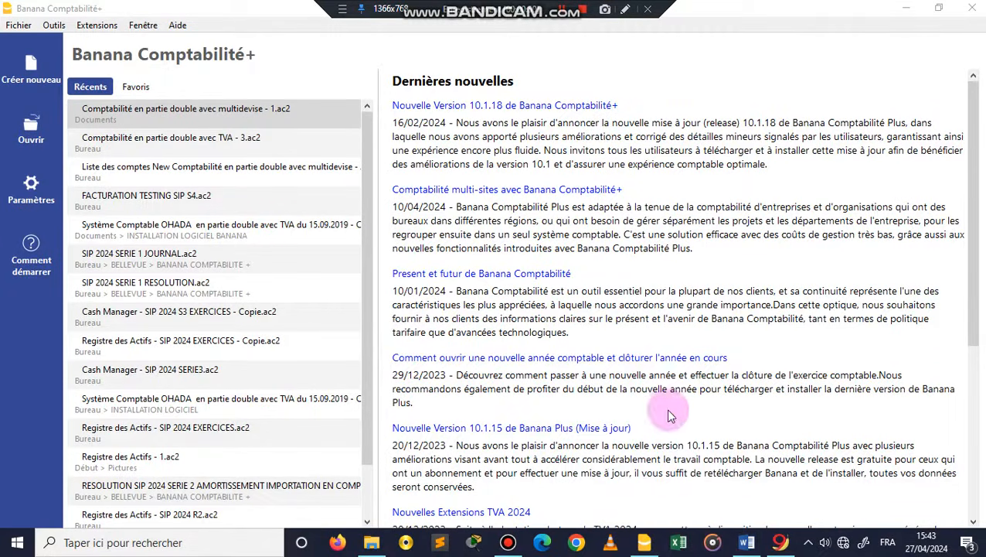
click(644, 545)
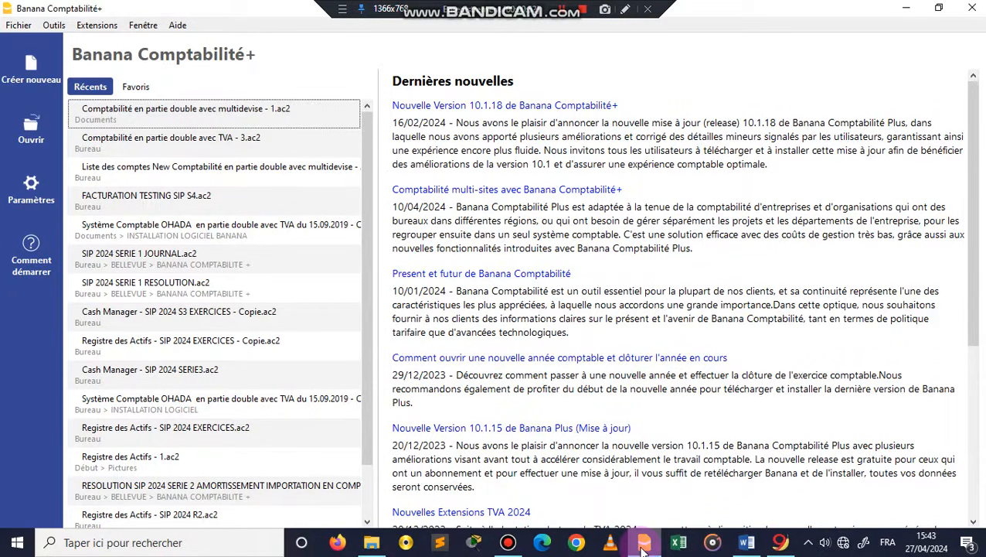
click(781, 545)
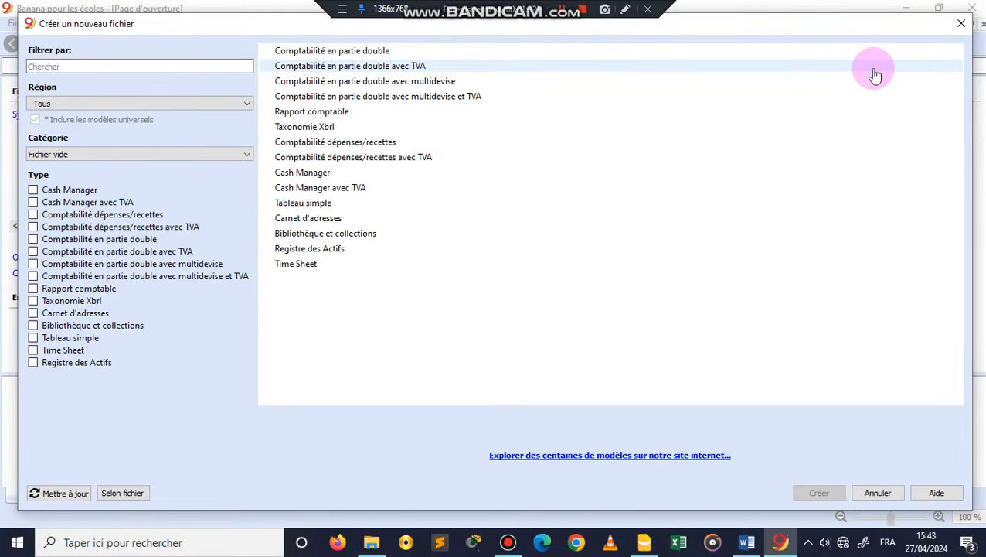
Arrange the version 9.0 new-file dialog and Banana Comptabilité+ side by side, and try the Tableau simple type filter in version 9.0
key(super)
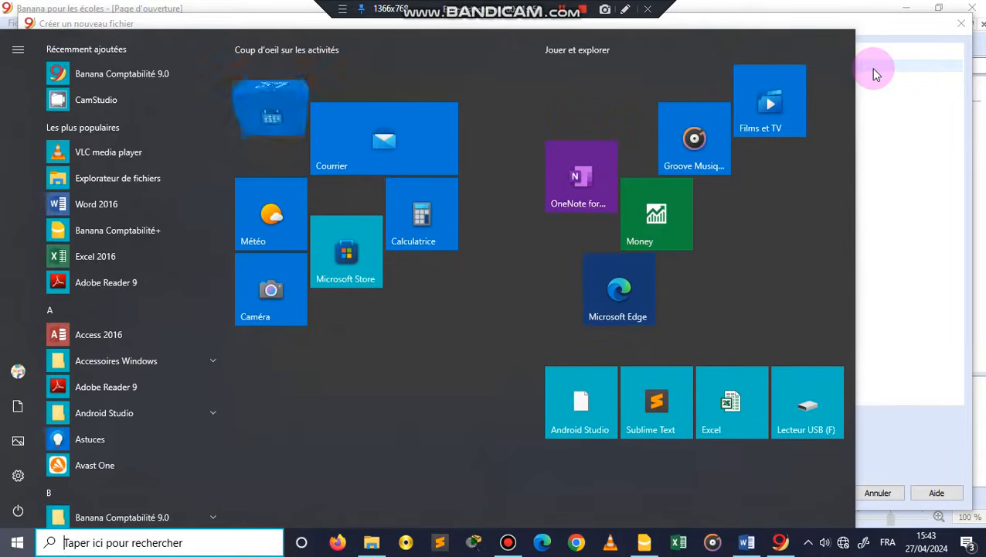
click(874, 69)
key(super+Right)
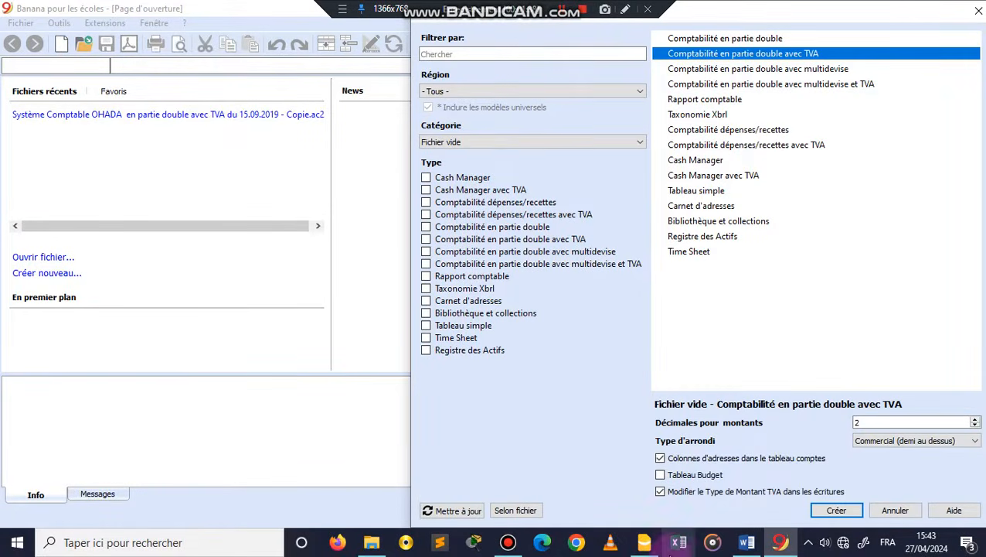
click(645, 544)
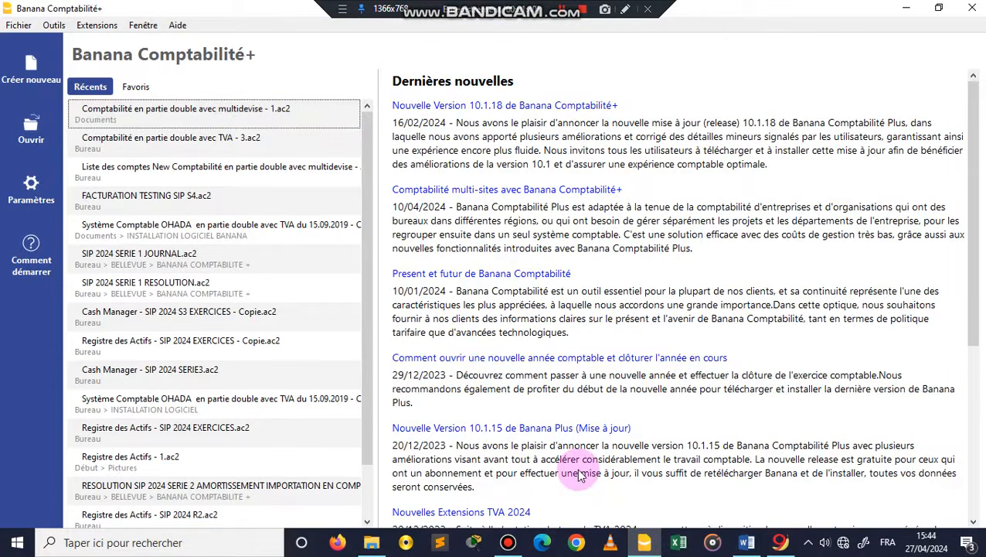
key(super+Left)
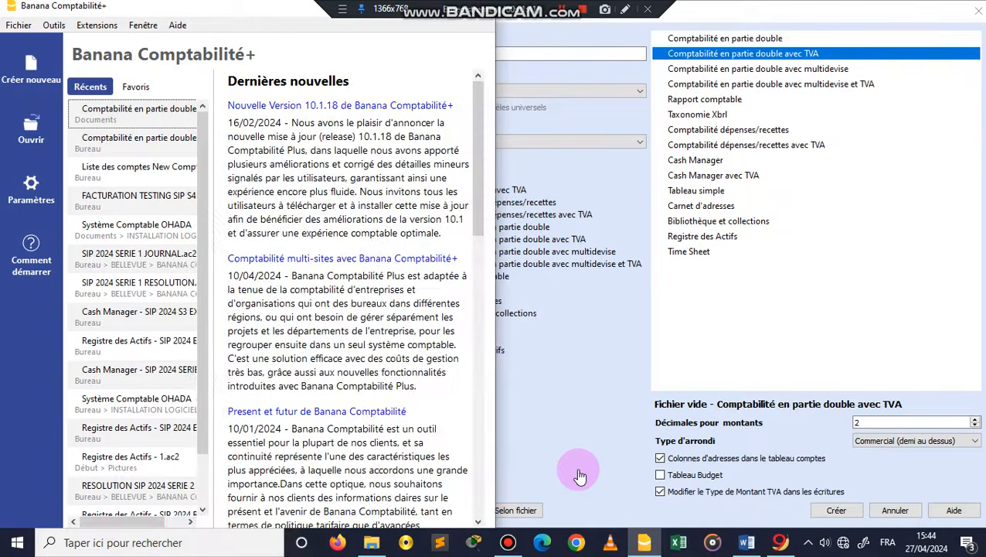
click(718, 12)
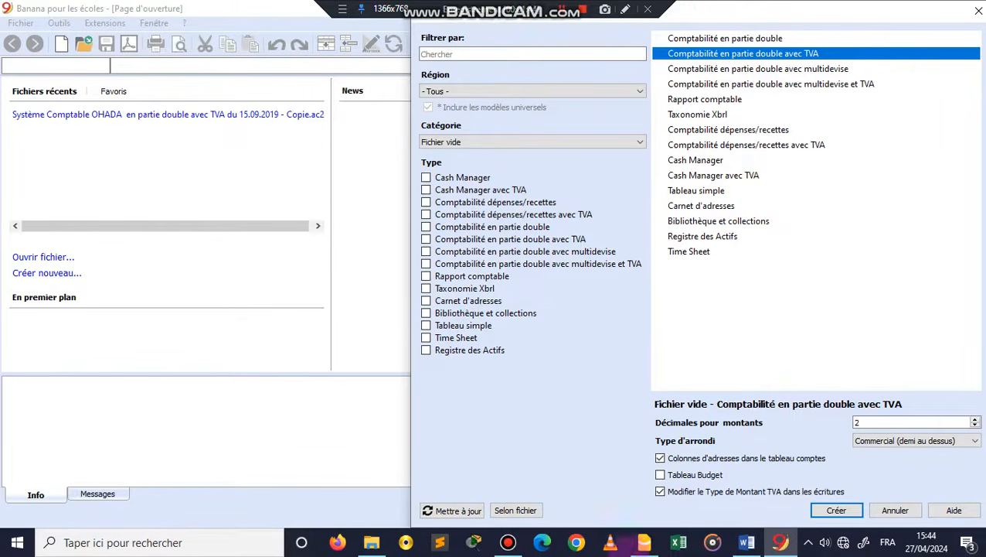
click(645, 542)
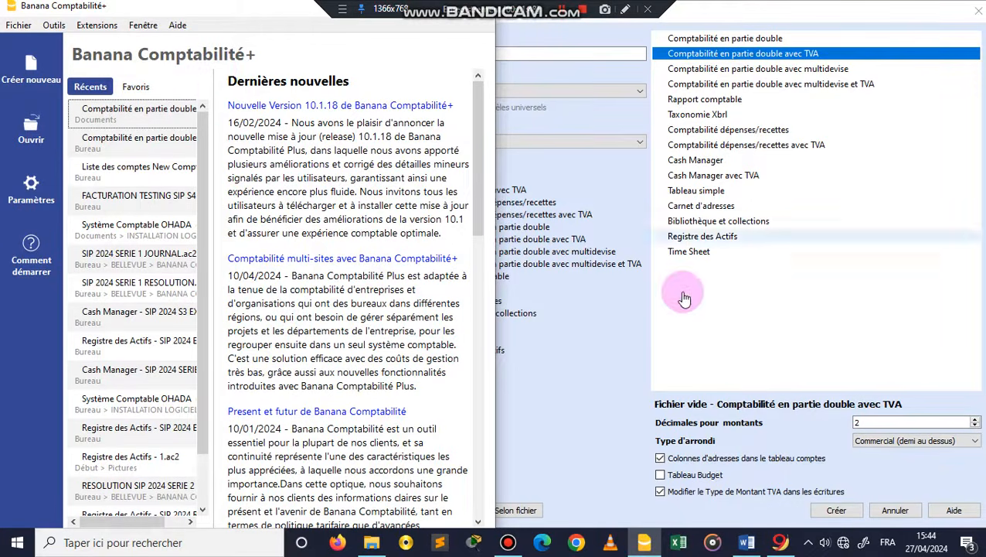
click(600, 328)
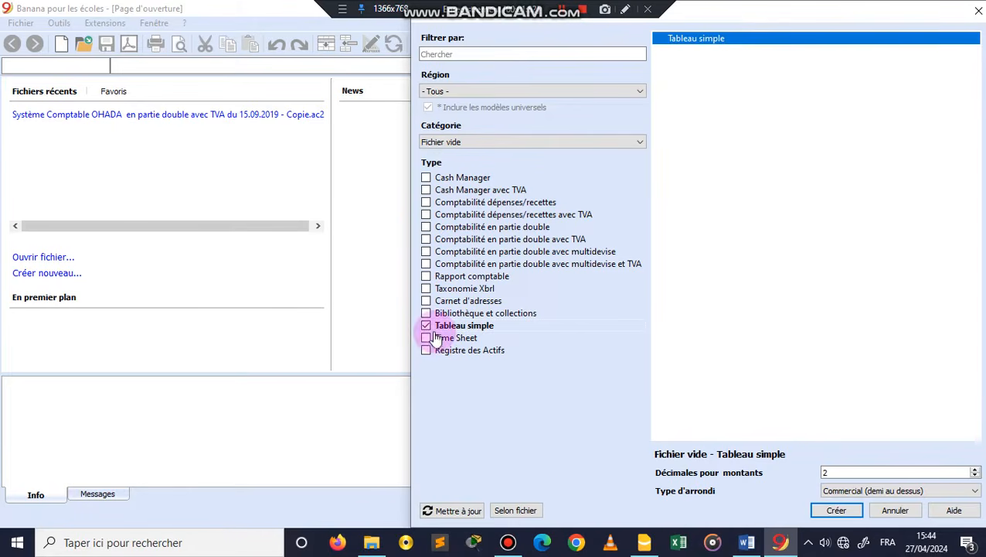
click(427, 326)
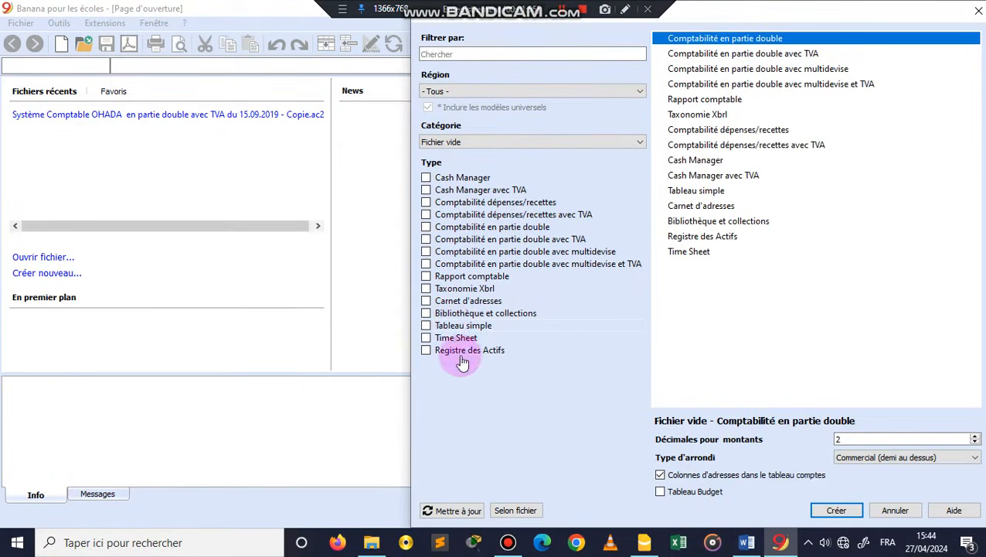
Switch back to Banana Comptabilité+ and maximise its window
mouse_move(644, 542)
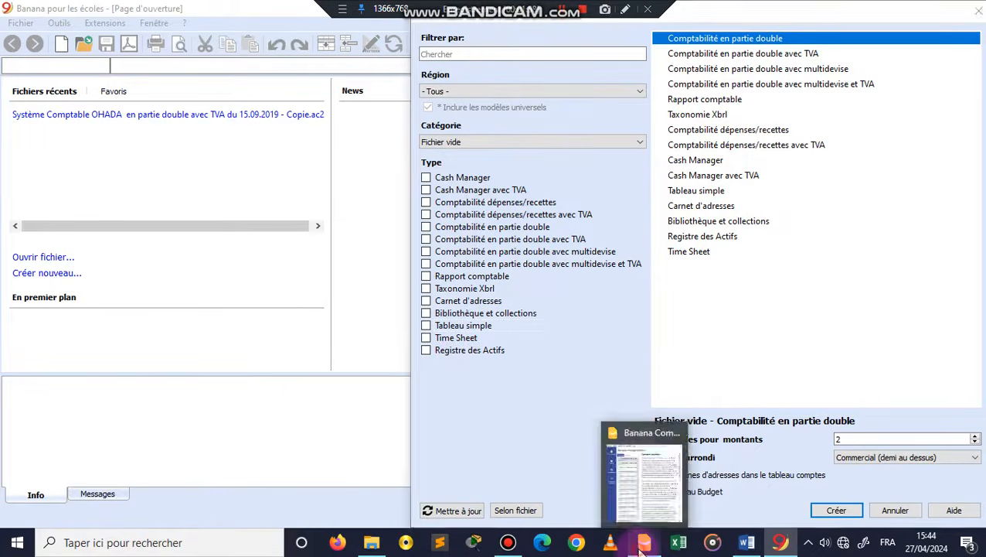
click(595, 511)
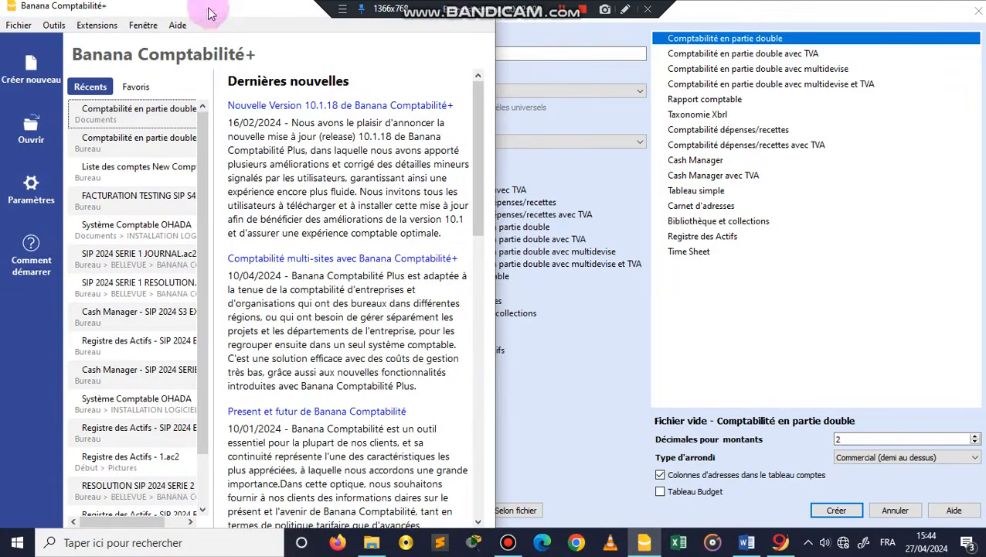
double_click(212, 8)
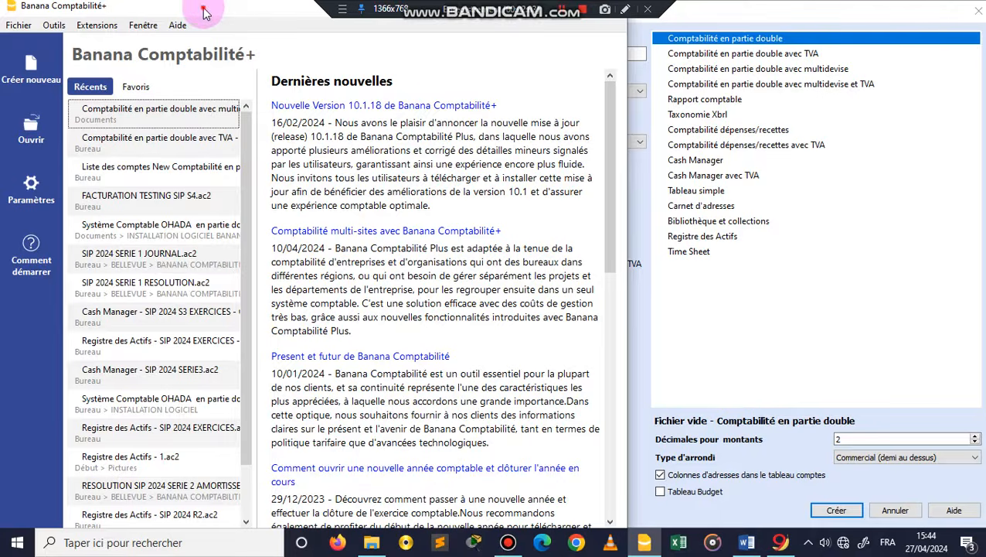
drag(204, 14, 331, 124)
click(699, 121)
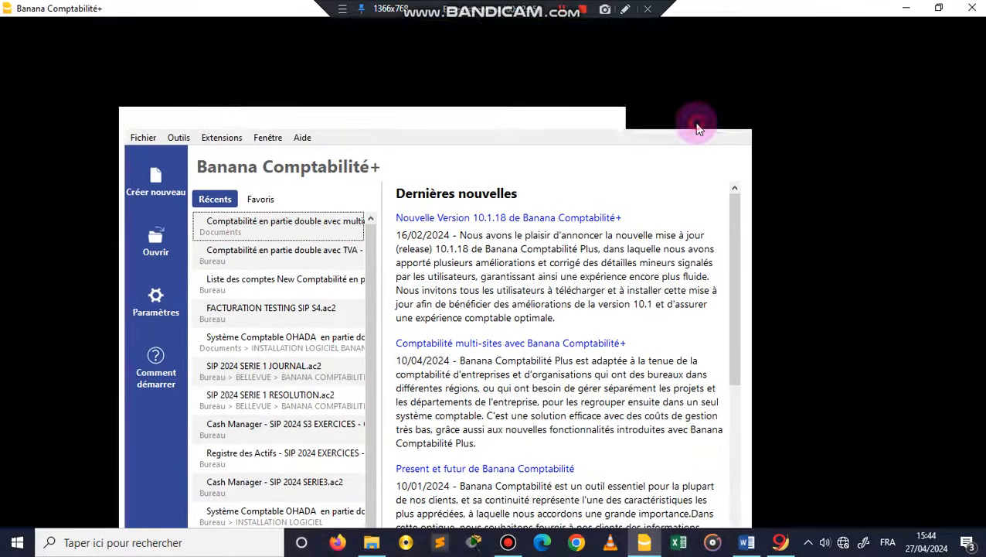
Create a new file from the empty Stock template, filtering the models by the Stock type
click(34, 73)
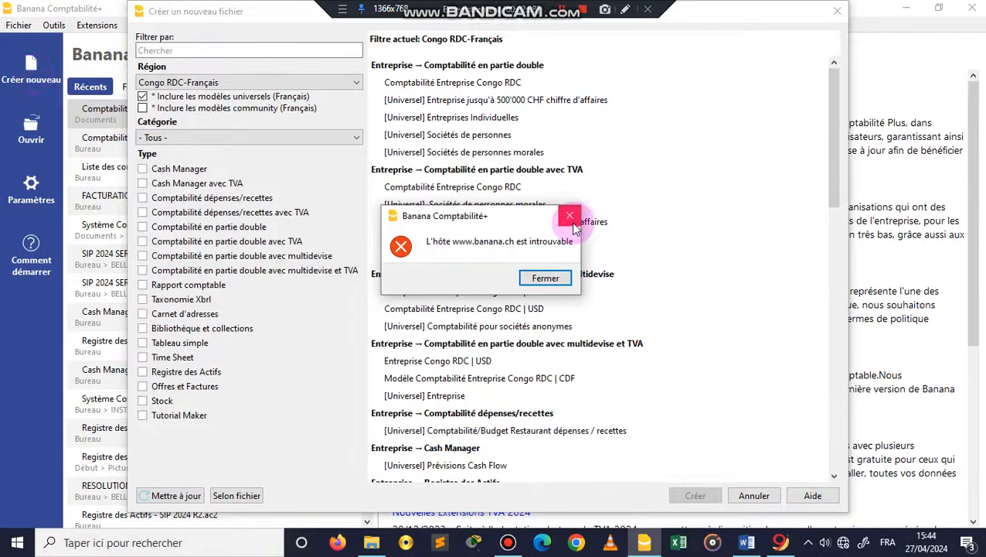
click(573, 215)
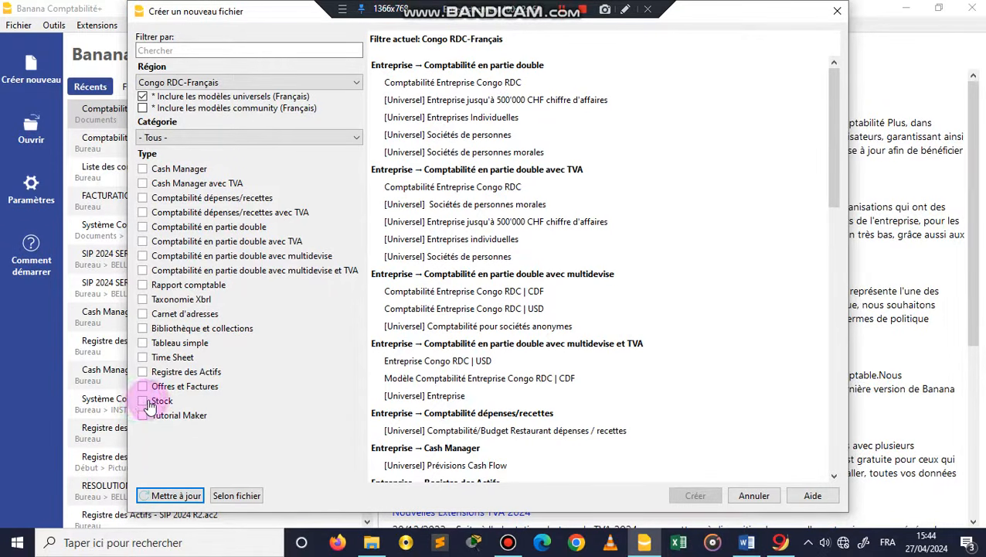
click(145, 402)
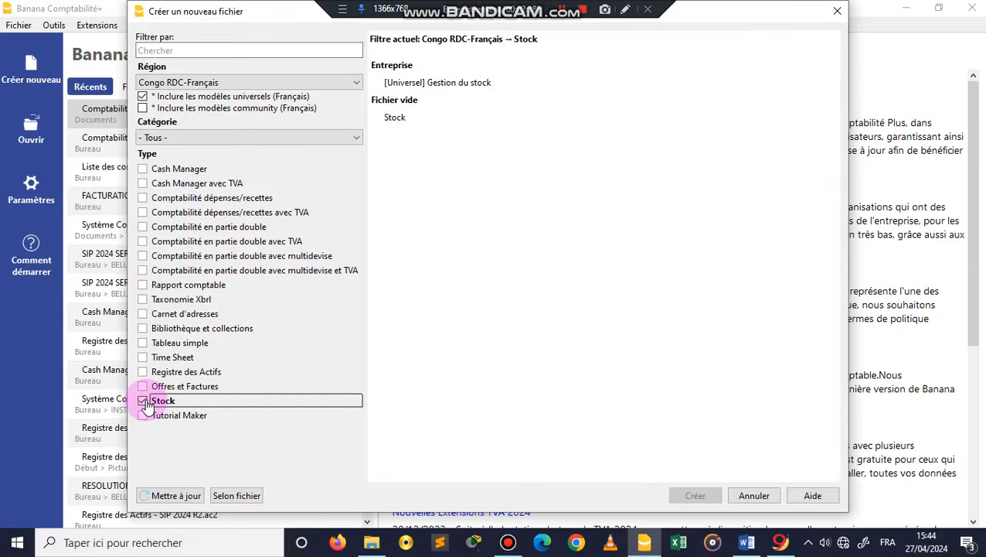
click(392, 116)
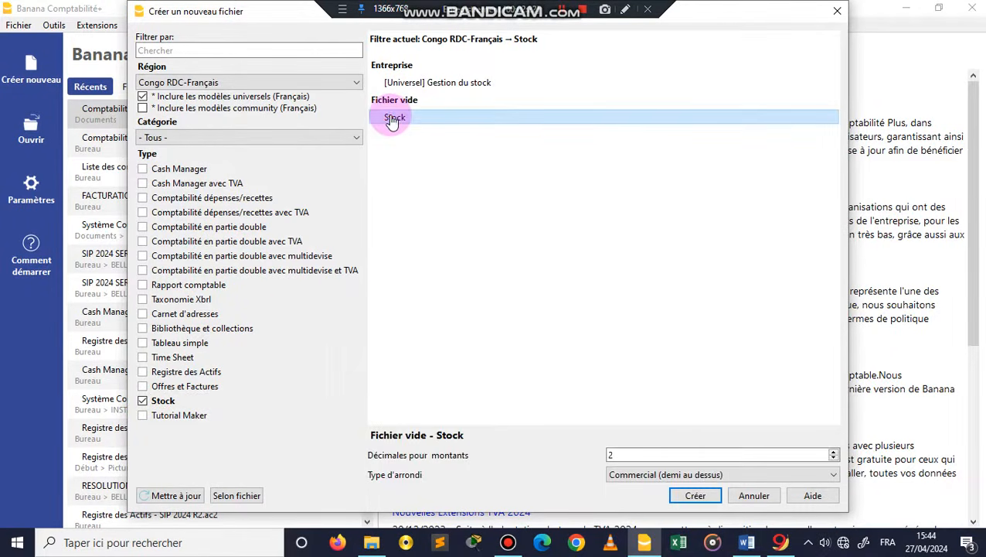
click(699, 497)
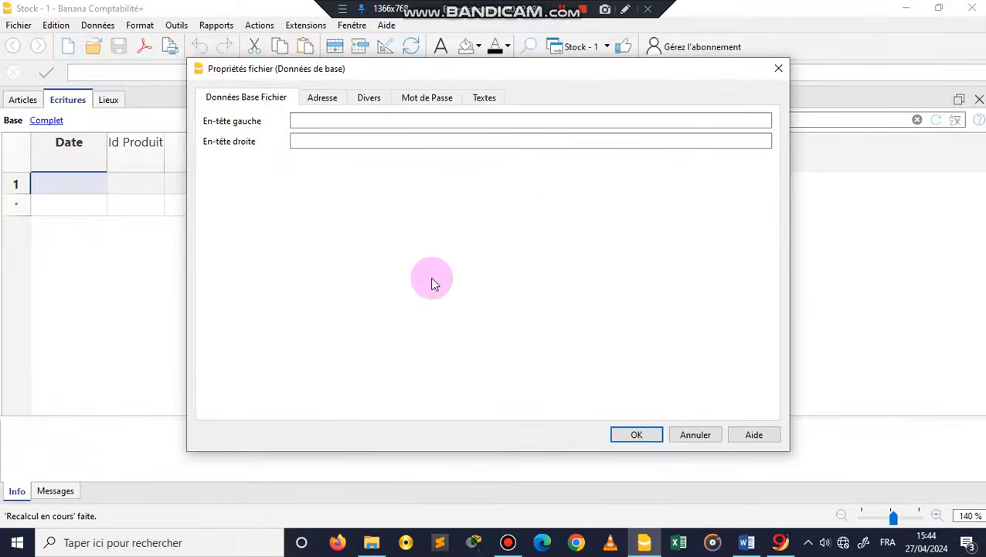
Set the file's left header to the owner's full name and the right header to FICHE DE STOCK
click(306, 120)
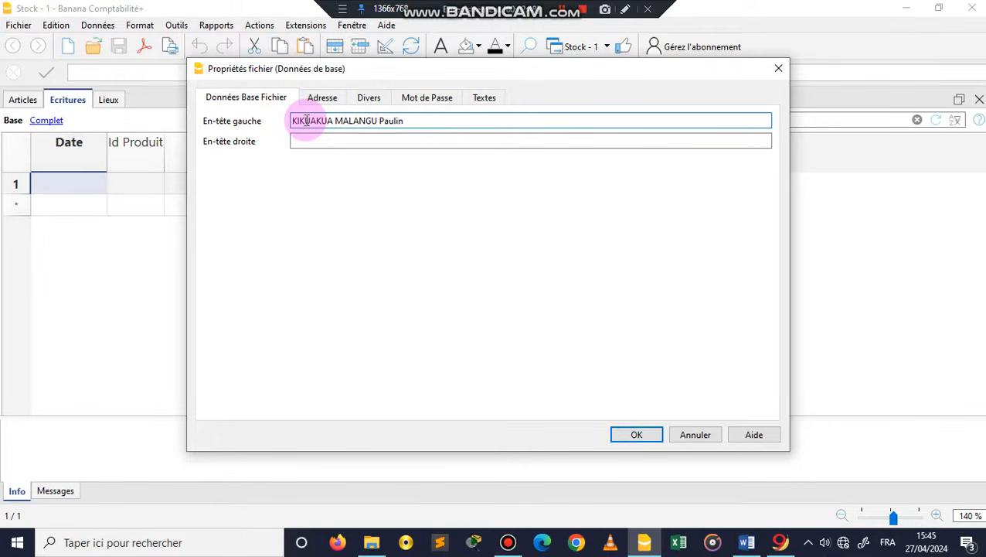
click(298, 141)
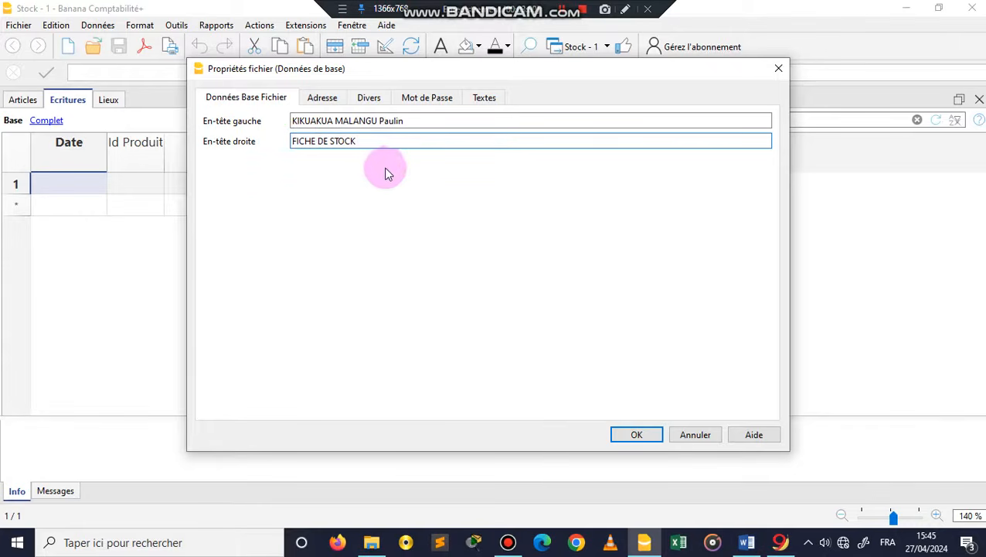
click(627, 436)
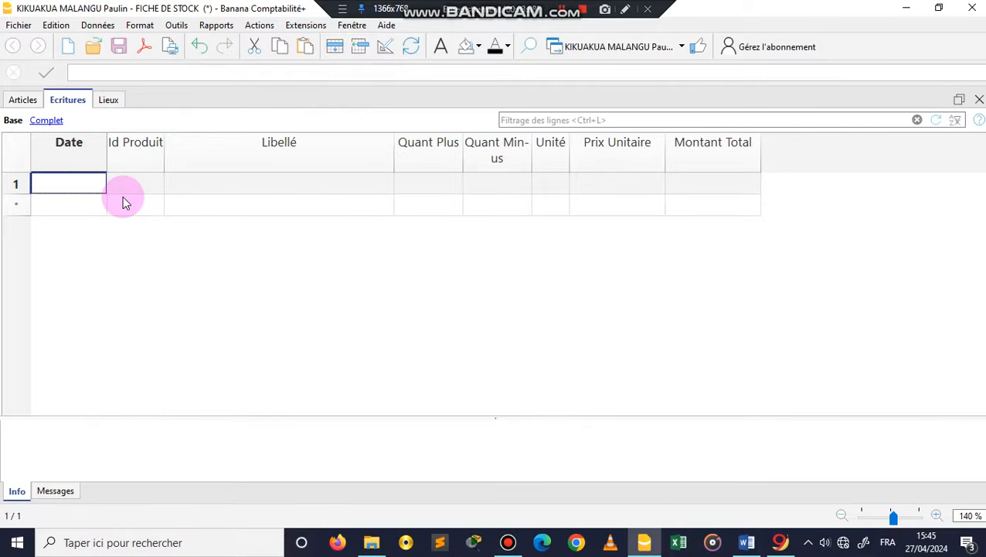
Add a first article with Id A001 and label TELEPHONE to the Articles table
click(26, 100)
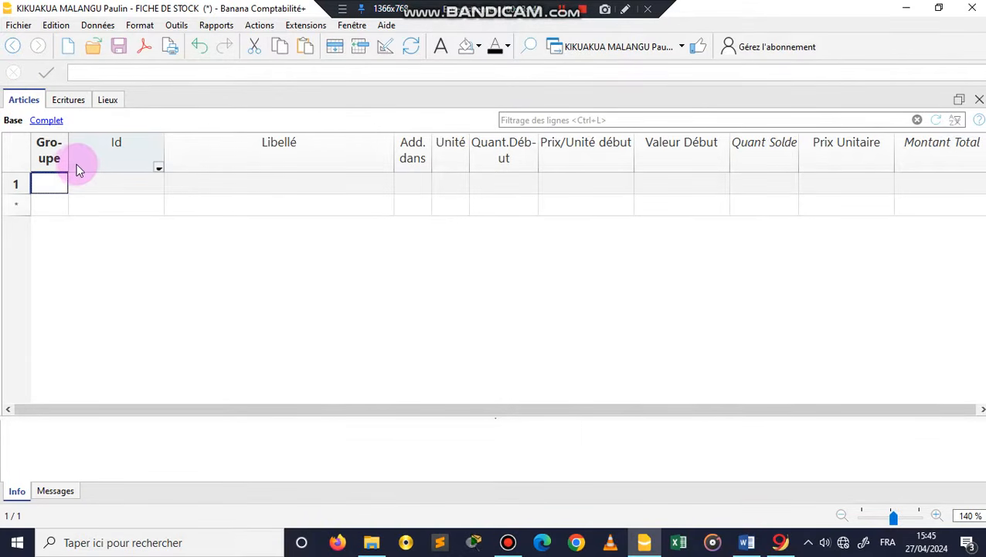
click(131, 187)
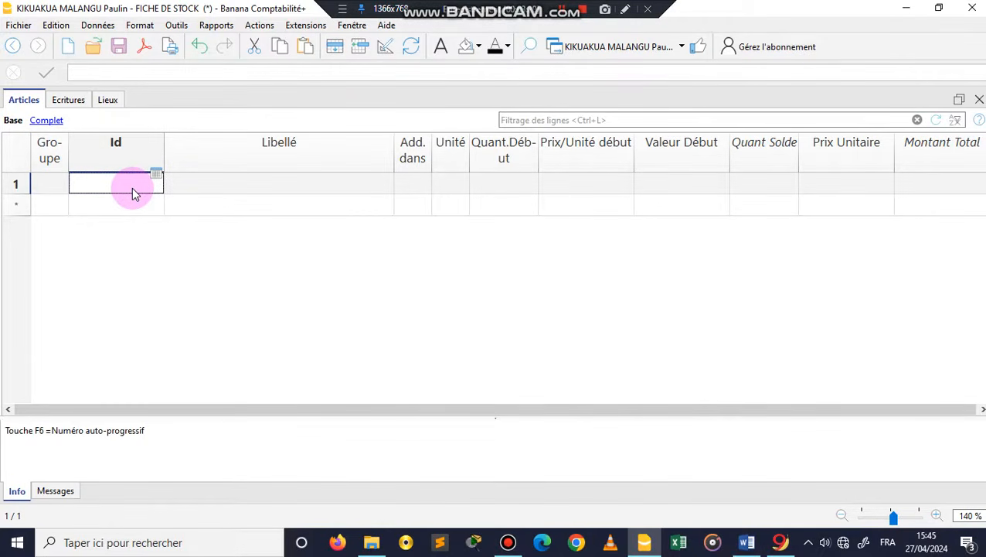
text(A001)
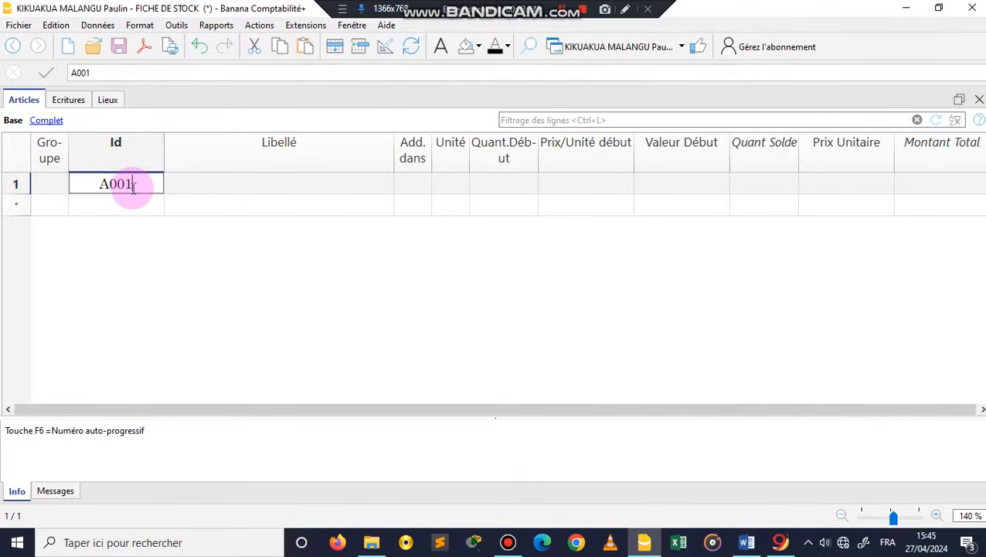
click(215, 188)
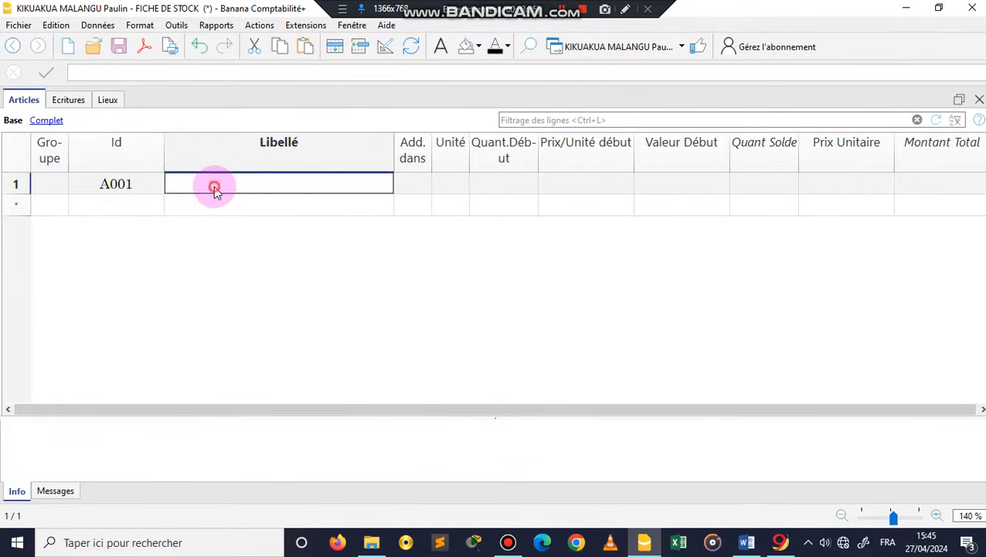
text(T)
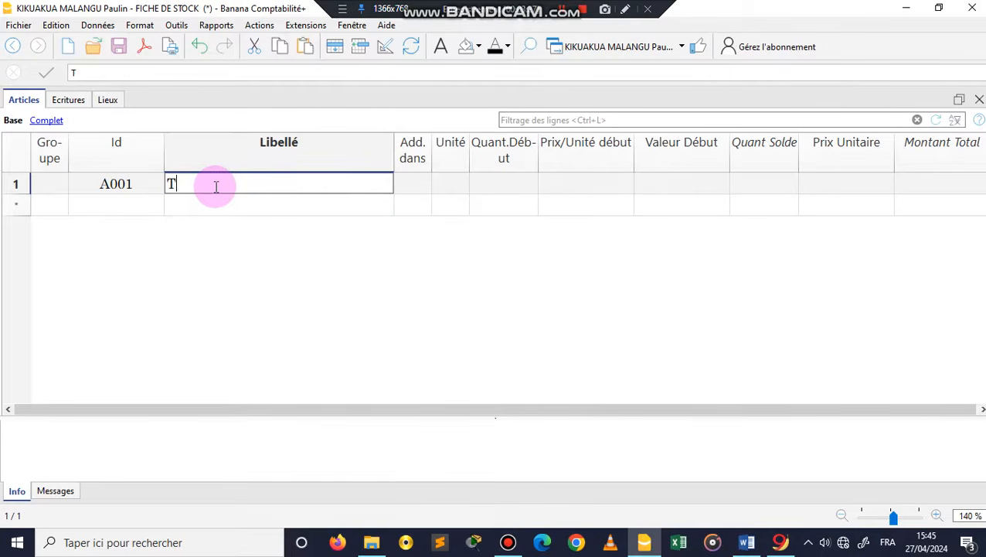
text(ELEPHONE)
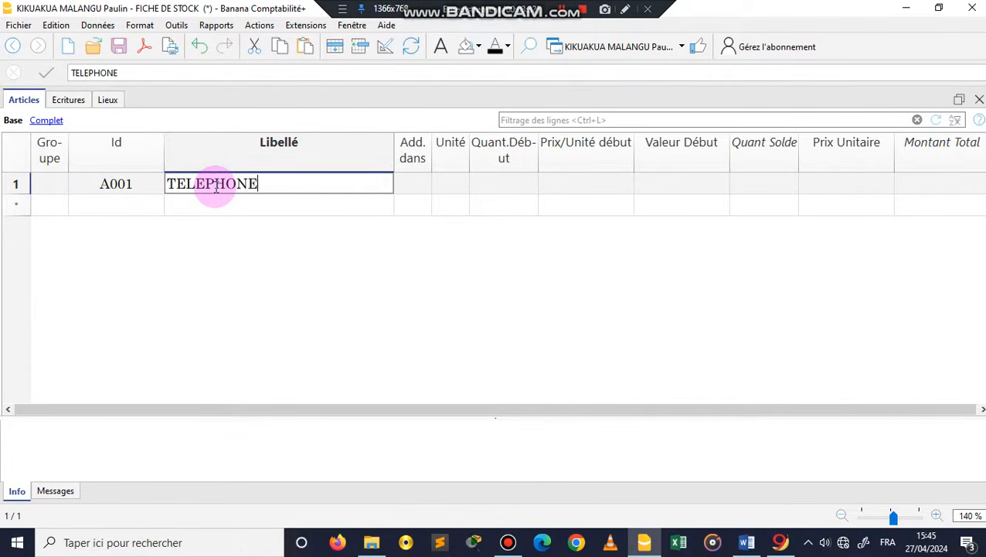
Add a second article with Id A002 and label SOURIS
click(108, 208)
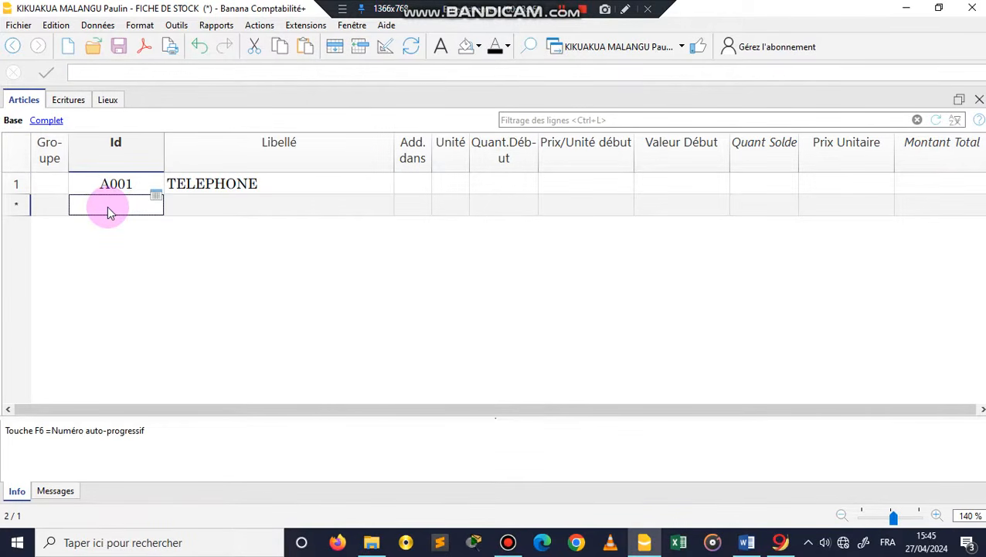
text(A)
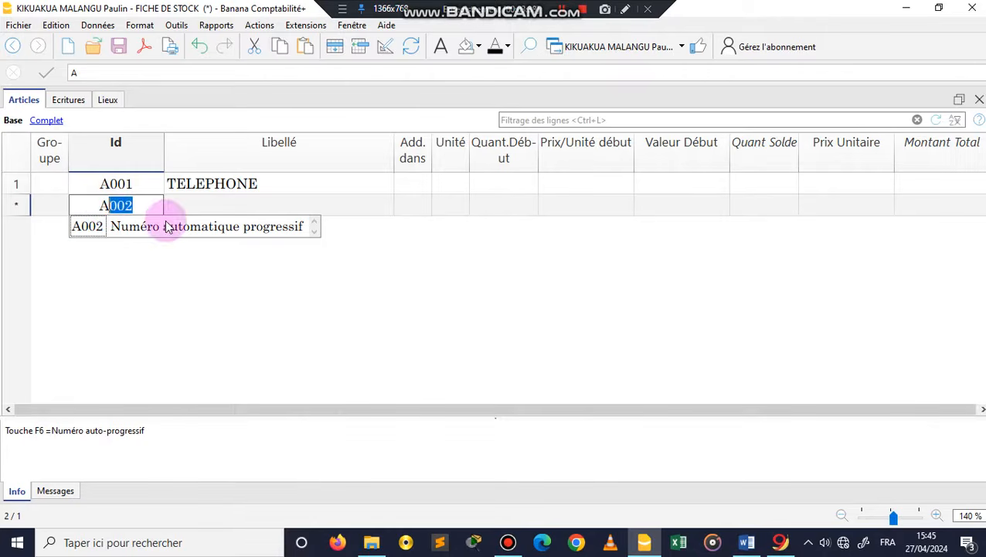
click(239, 205)
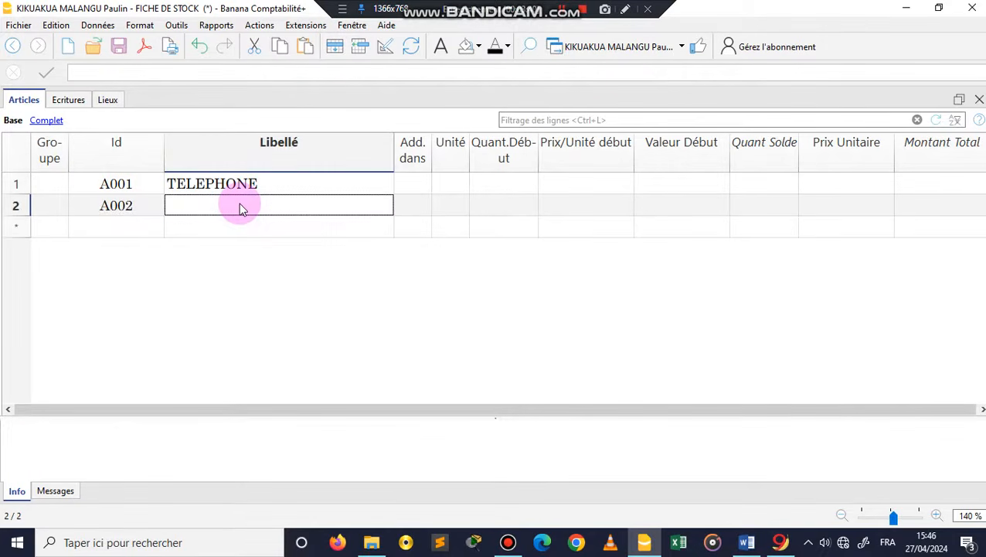
text(SOURIS)
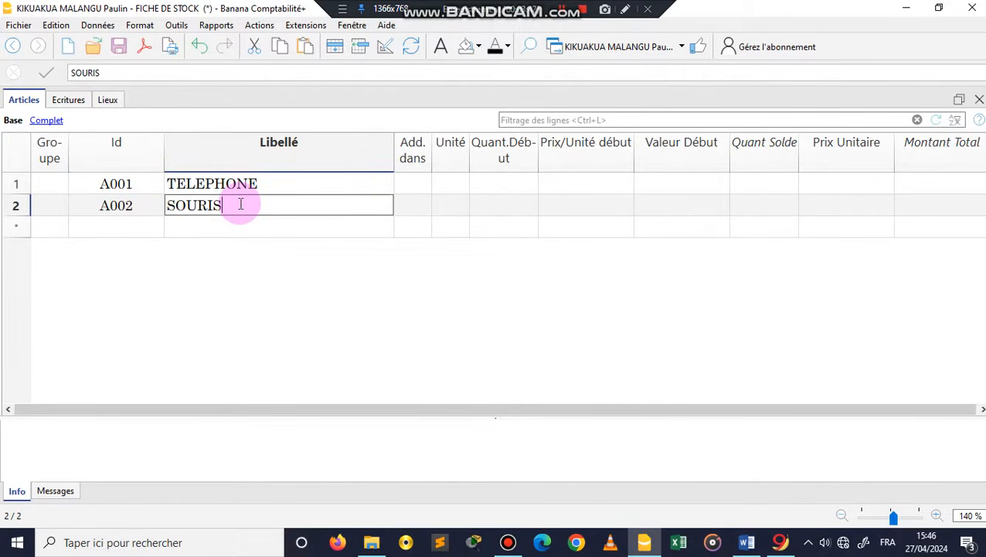
Add a third article with the automatic progressive Id A003 and label CLAVIER to the Articles table
click(127, 225)
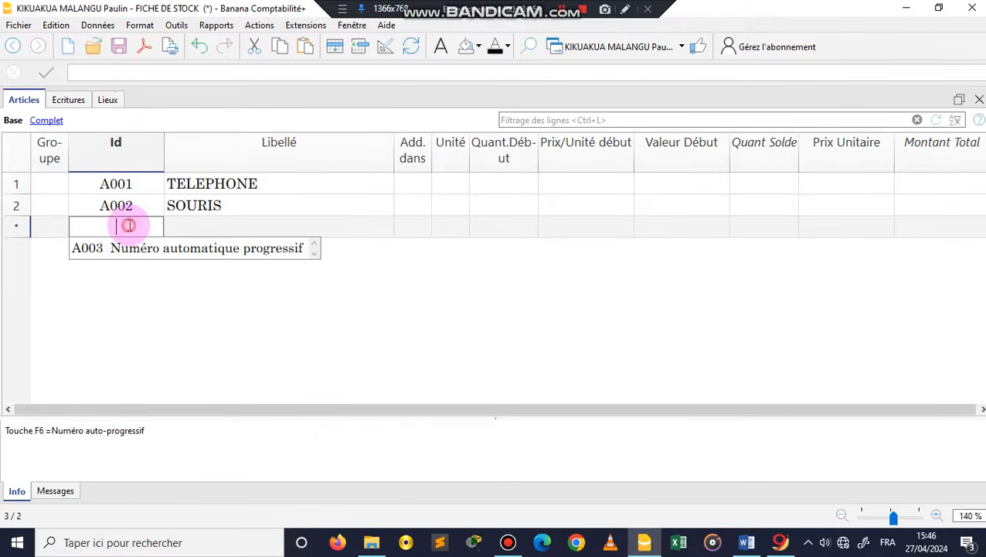
click(127, 246)
click(191, 226)
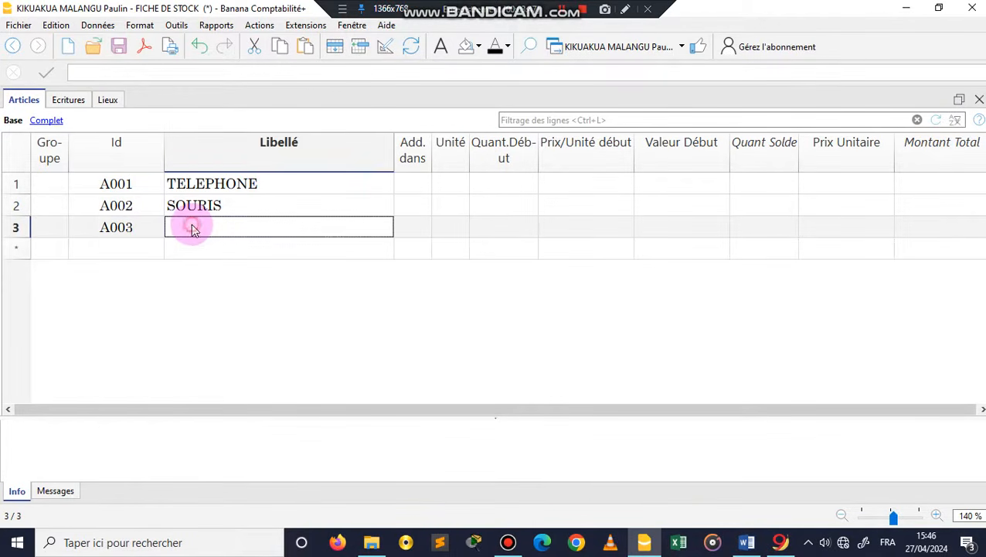
text(CLAVI)
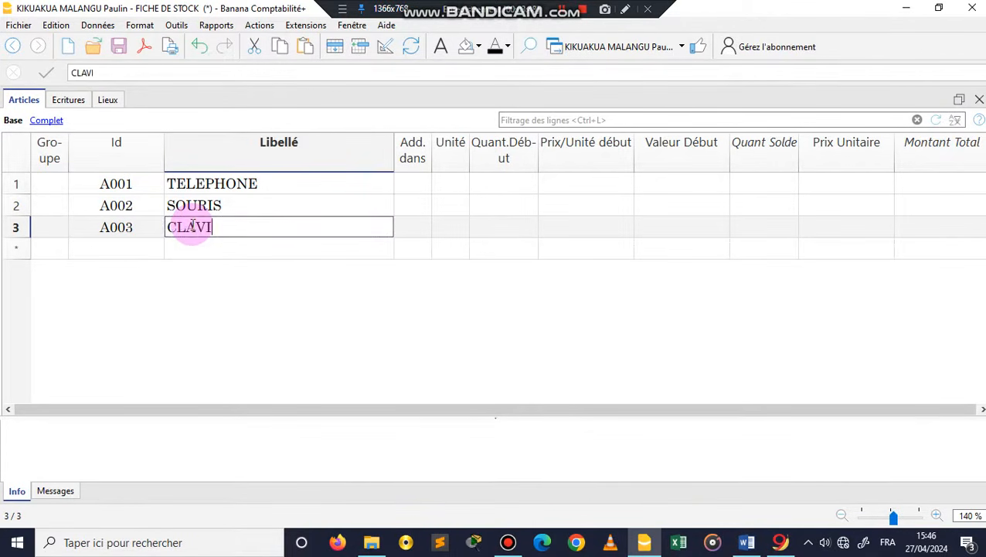
text(ER)
Add a fourth article with the automatic Id A004 and label PROJECTEUR
click(128, 247)
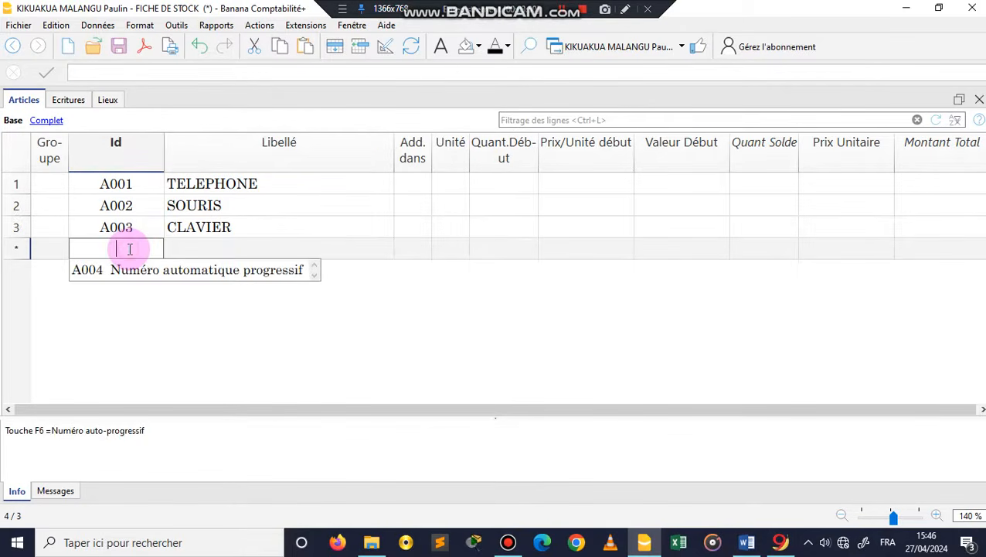
click(132, 267)
click(205, 249)
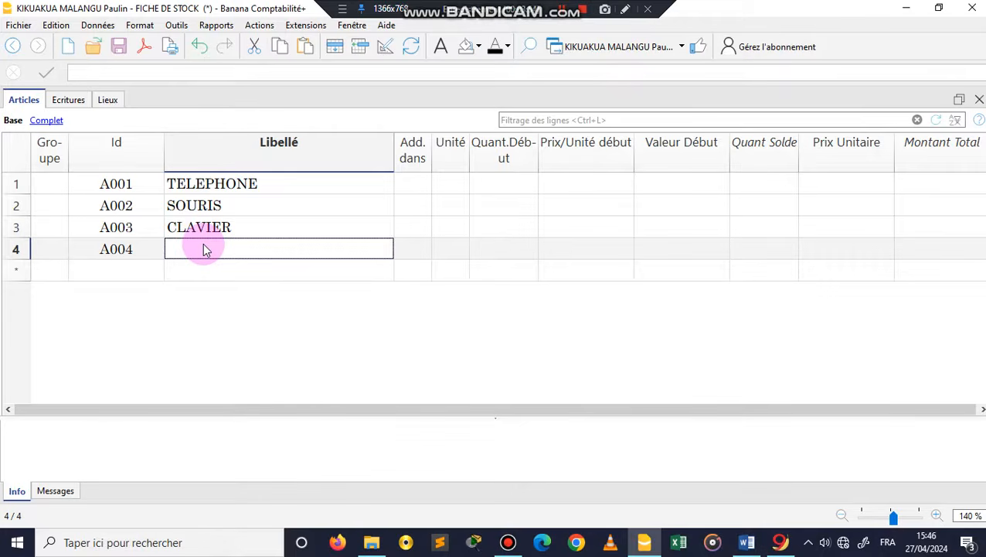
text(PROJECT)
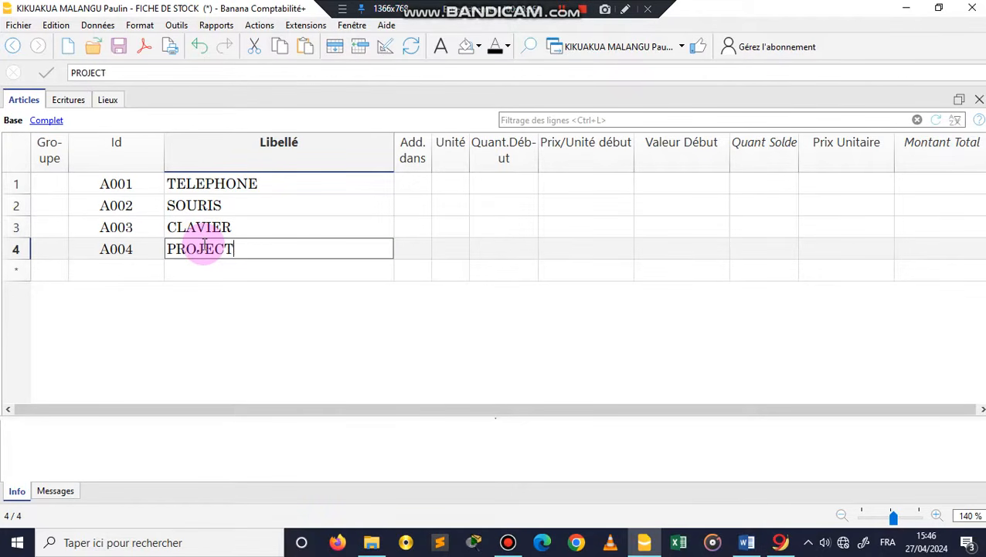
text(EUR)
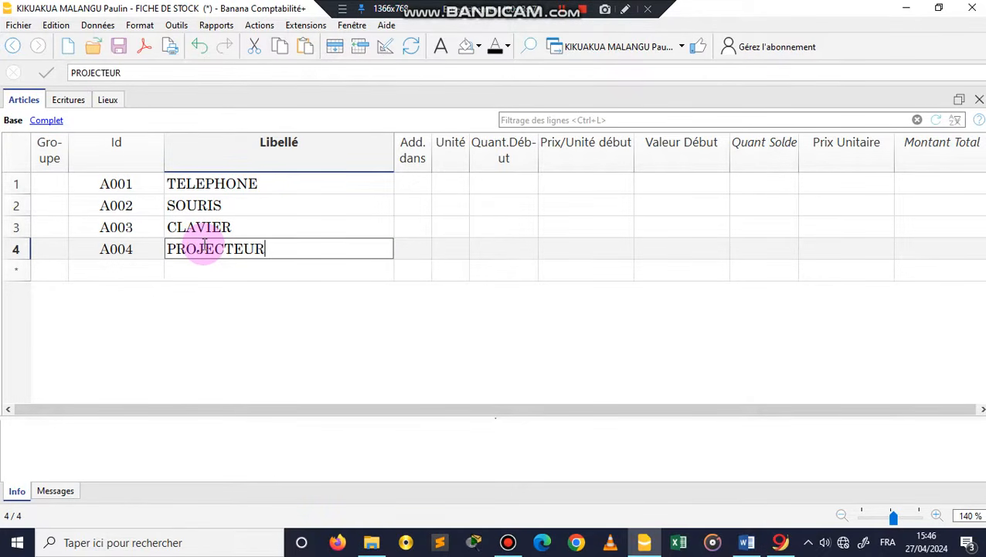
Add a fifth article with the automatic Id A005 and label PC-DELL
click(114, 269)
click(110, 294)
click(180, 269)
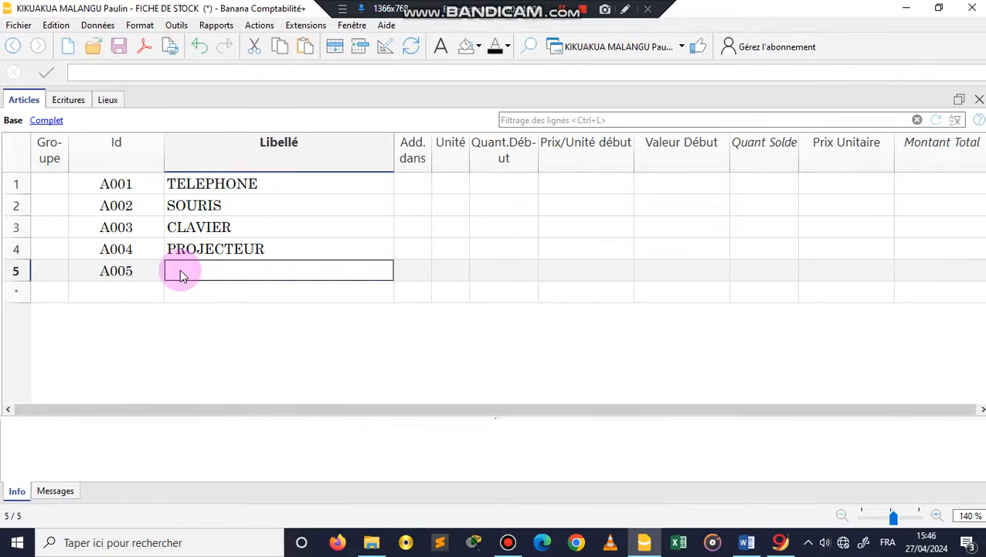
text(P)
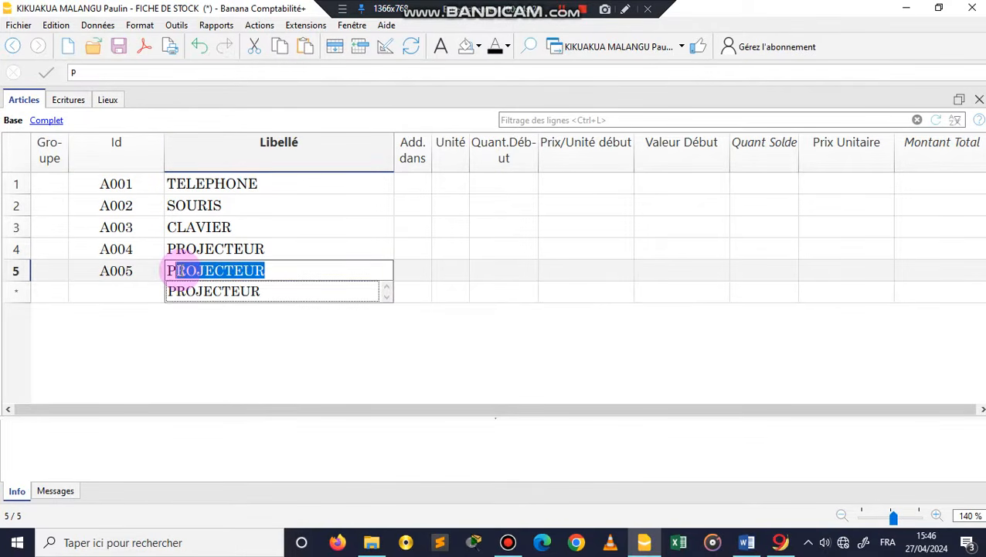
text(C-)
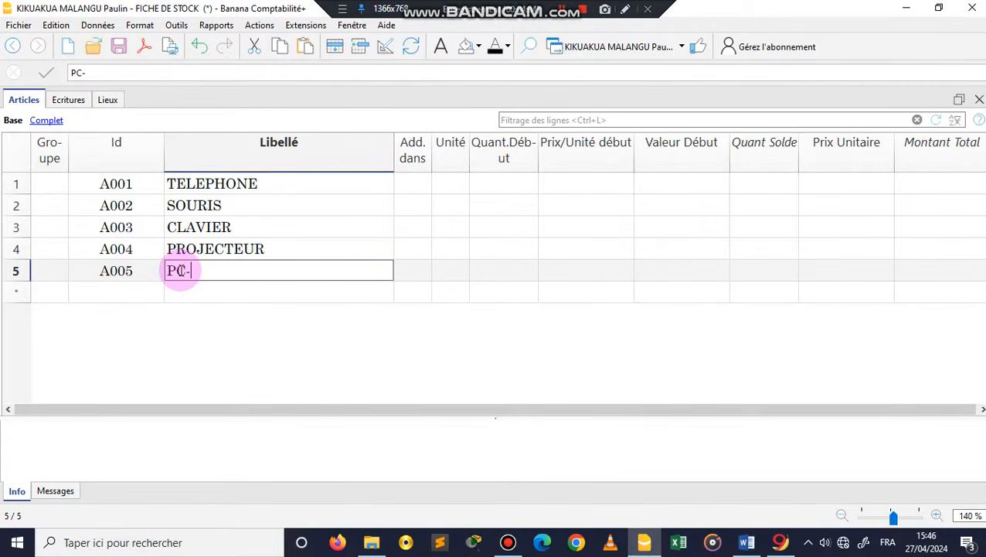
text(DELL)
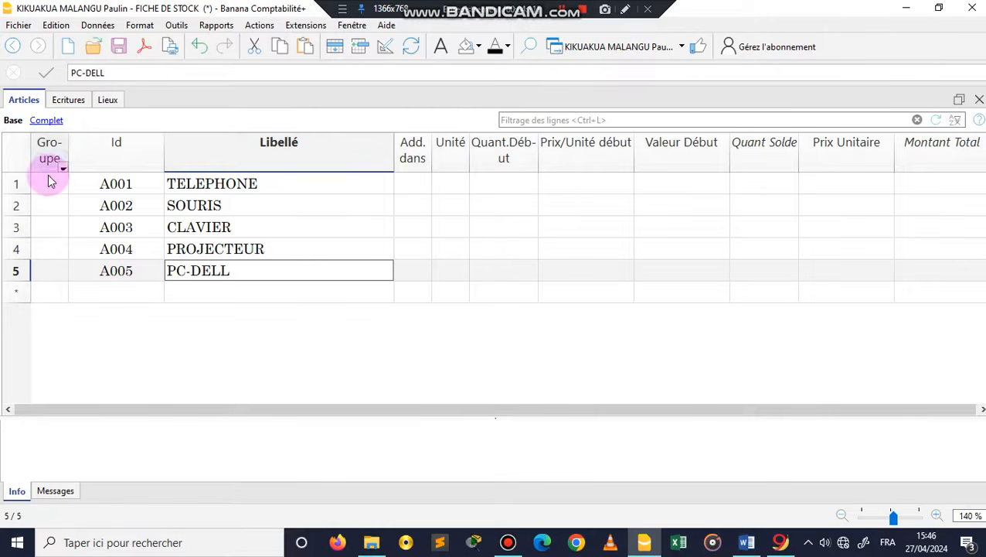
Create a group TA in the row below the articles and assign all five articles to it in the Add. dans column
click(33, 295)
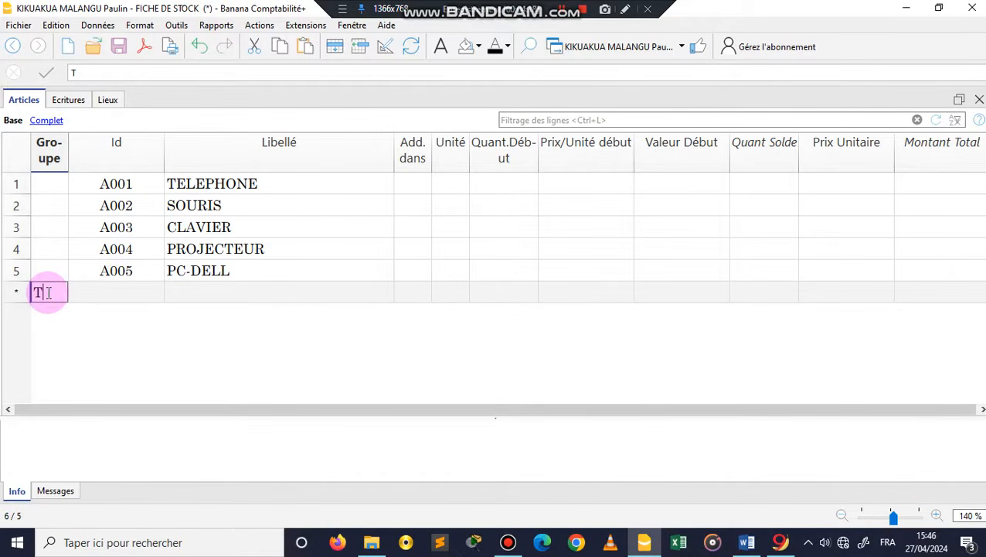
text(TA)
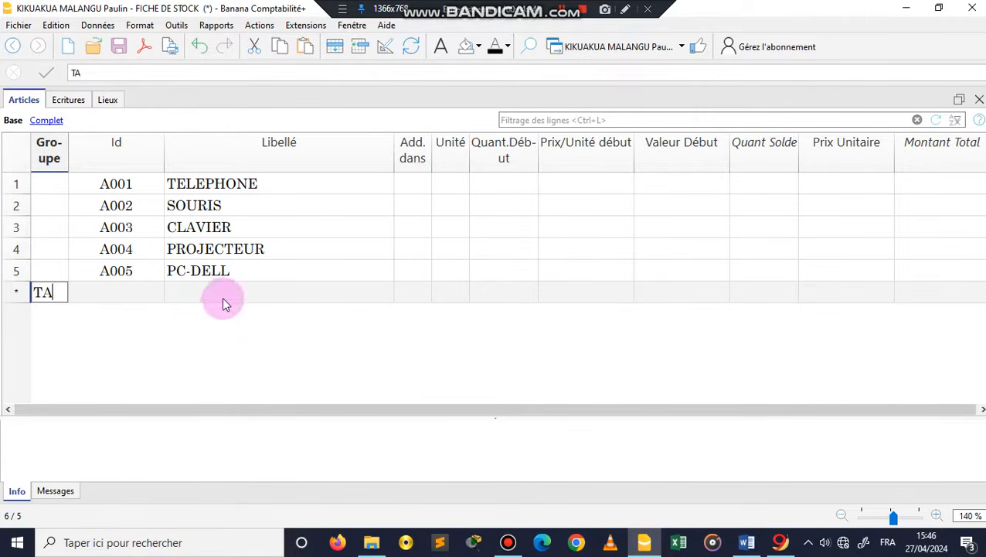
click(414, 185)
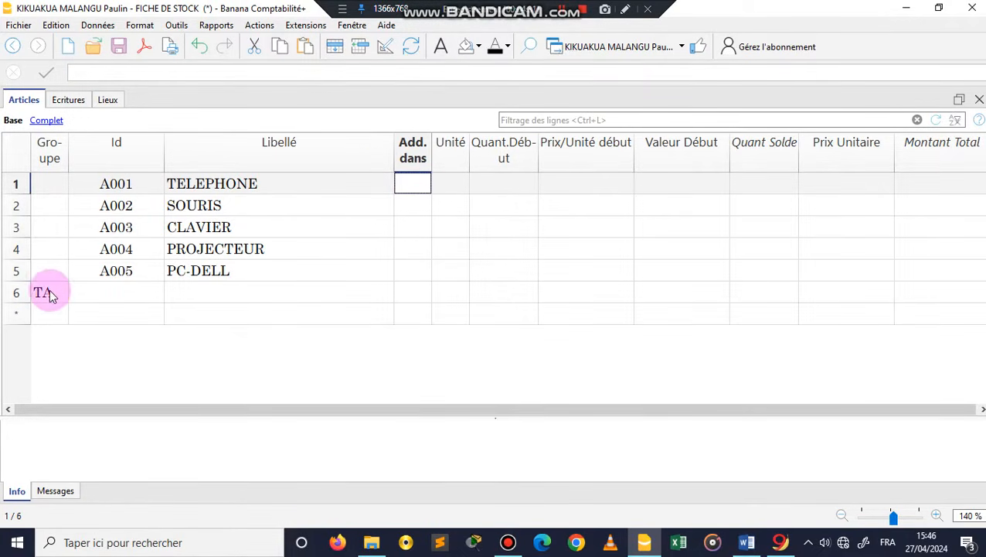
double_click(401, 187)
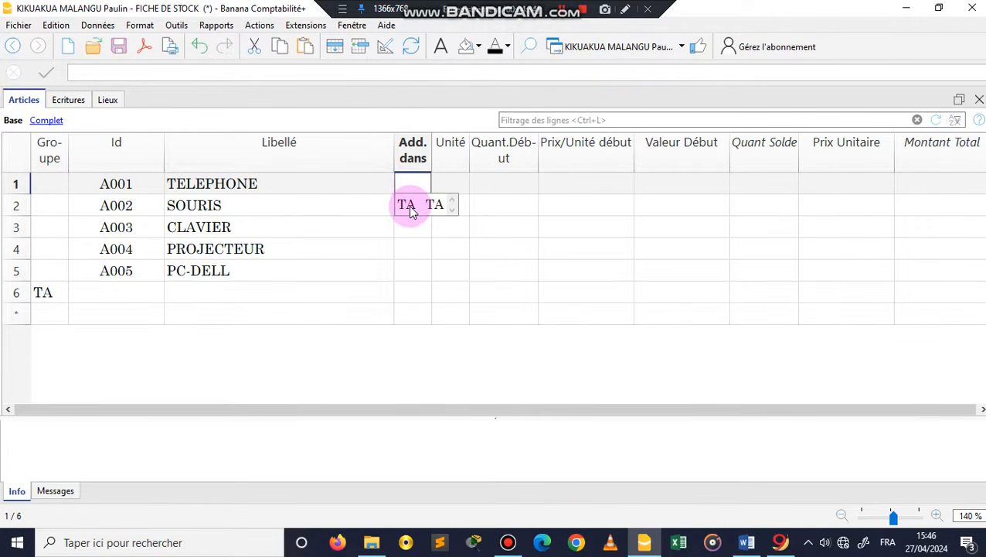
click(408, 205)
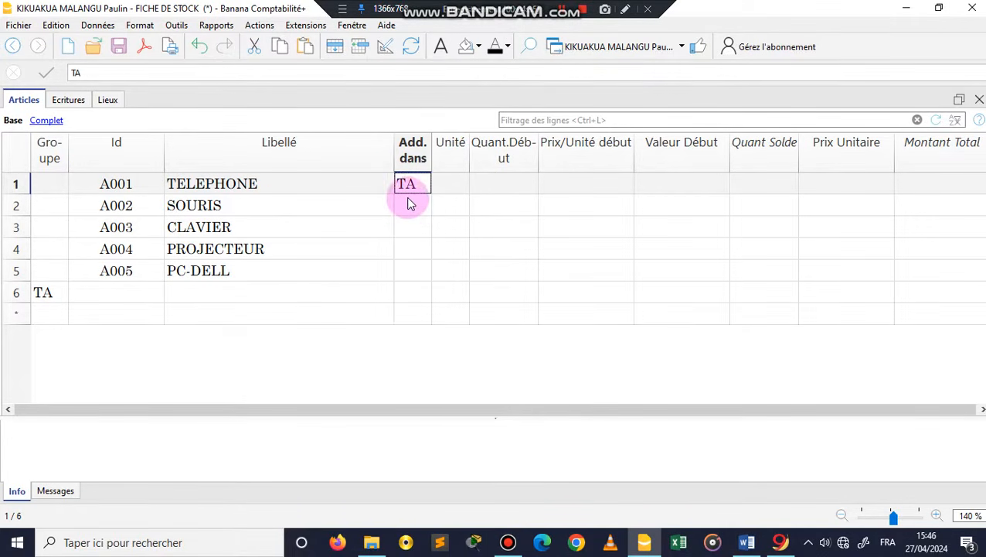
double_click(408, 205)
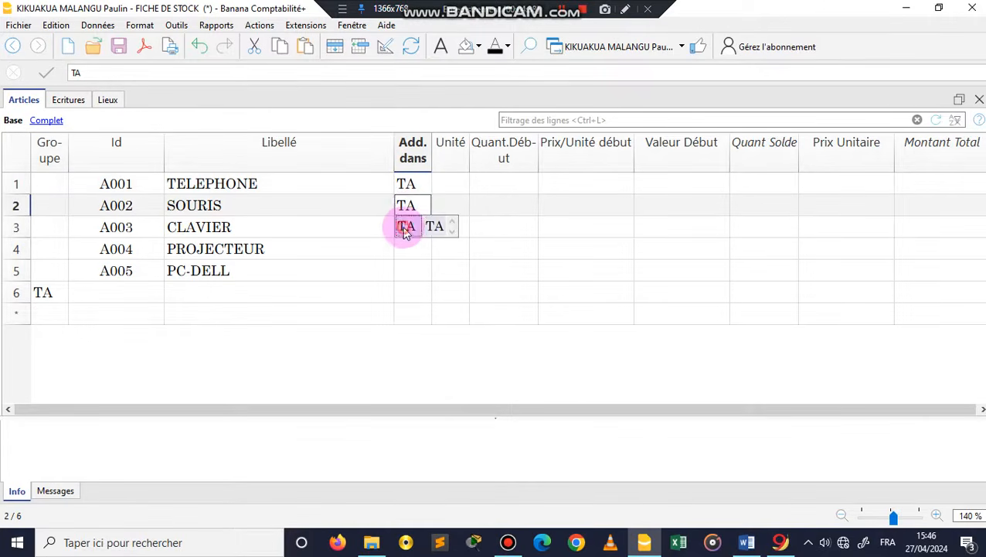
click(403, 226)
double_click(404, 225)
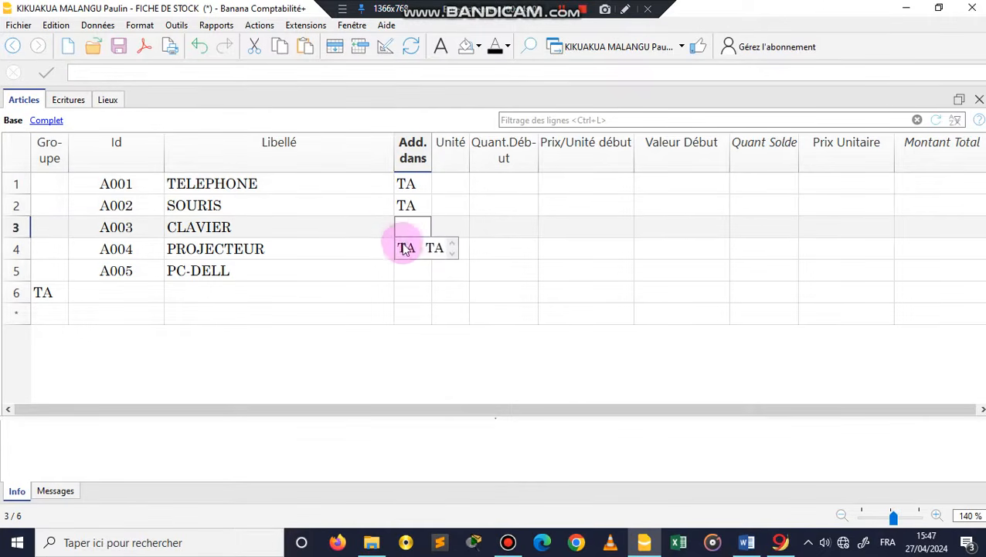
click(405, 247)
double_click(403, 249)
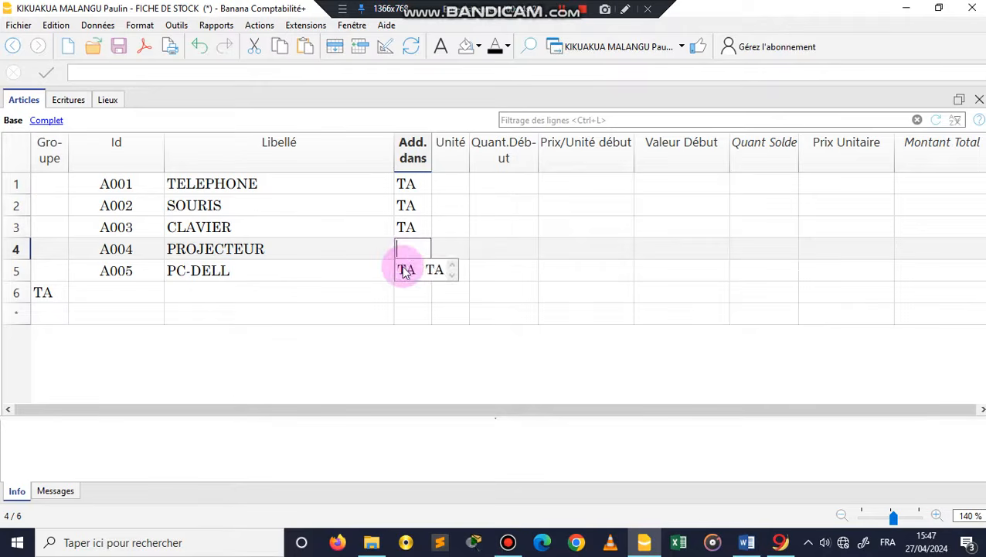
click(402, 268)
double_click(403, 271)
click(405, 291)
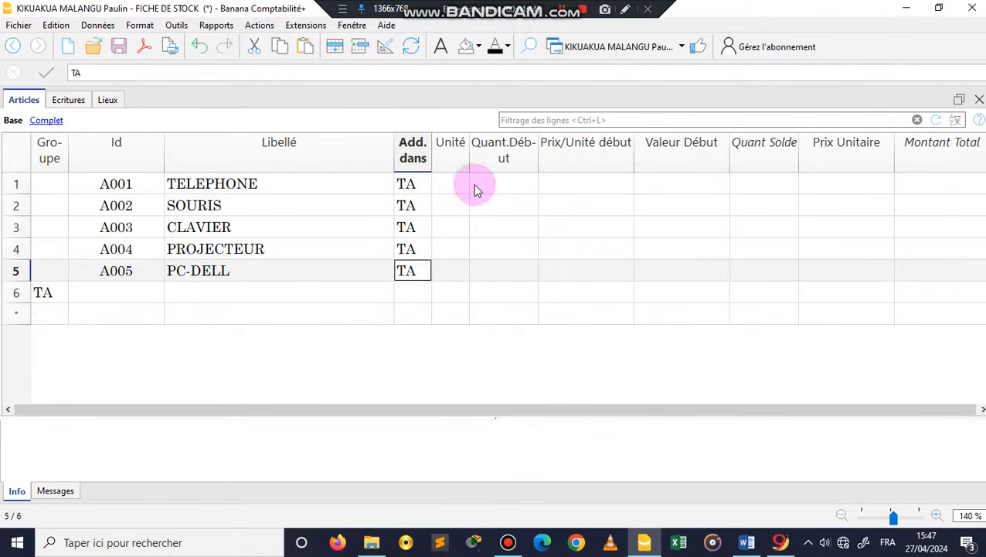
Set the unit (Unité) of all five articles, TELEPHONE through PC-DELL, to Pce
click(456, 183)
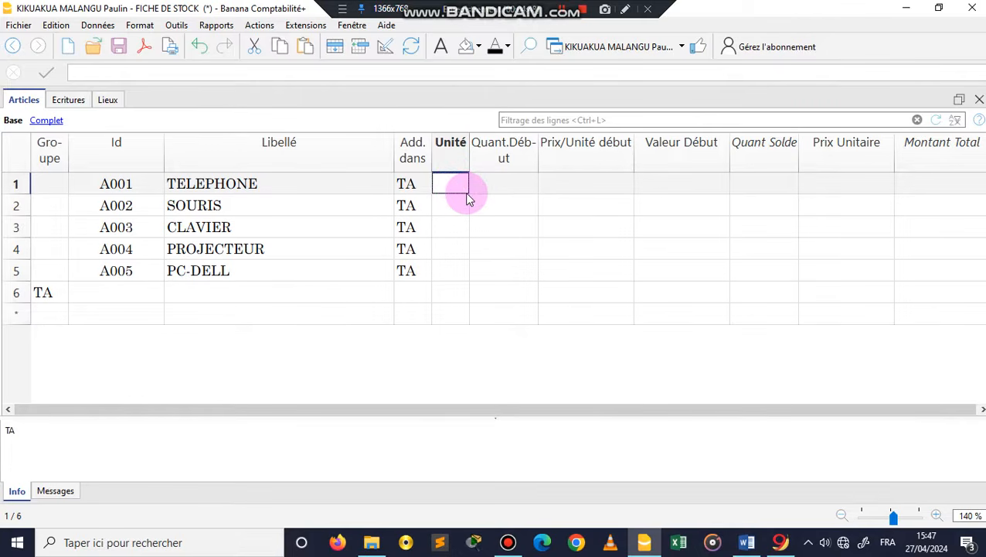
text(Pce)
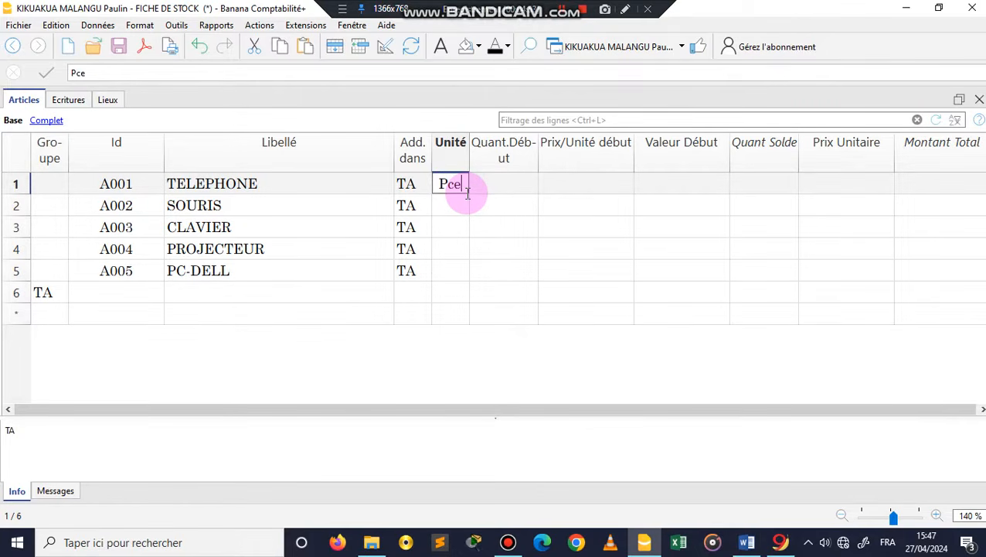
key(Return)
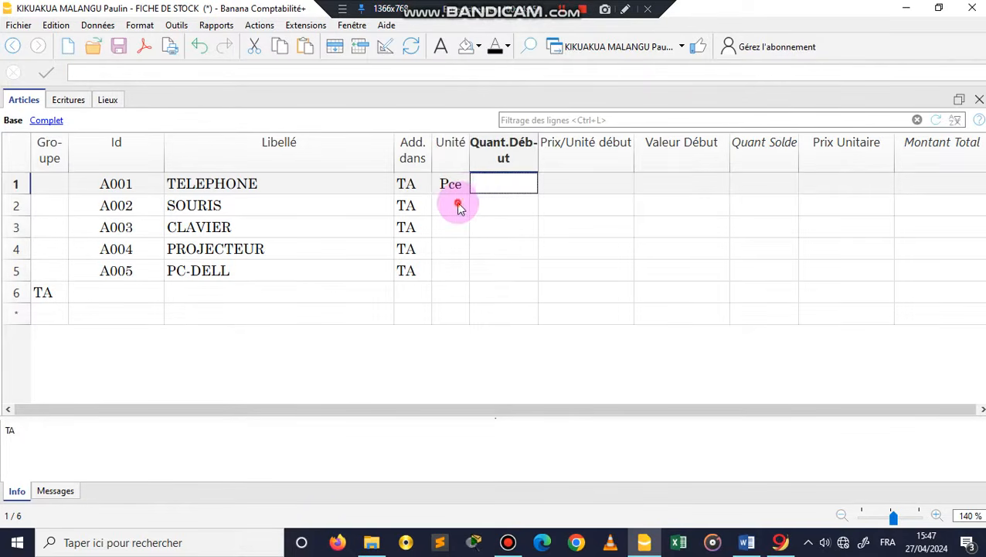
click(458, 206)
text(P)
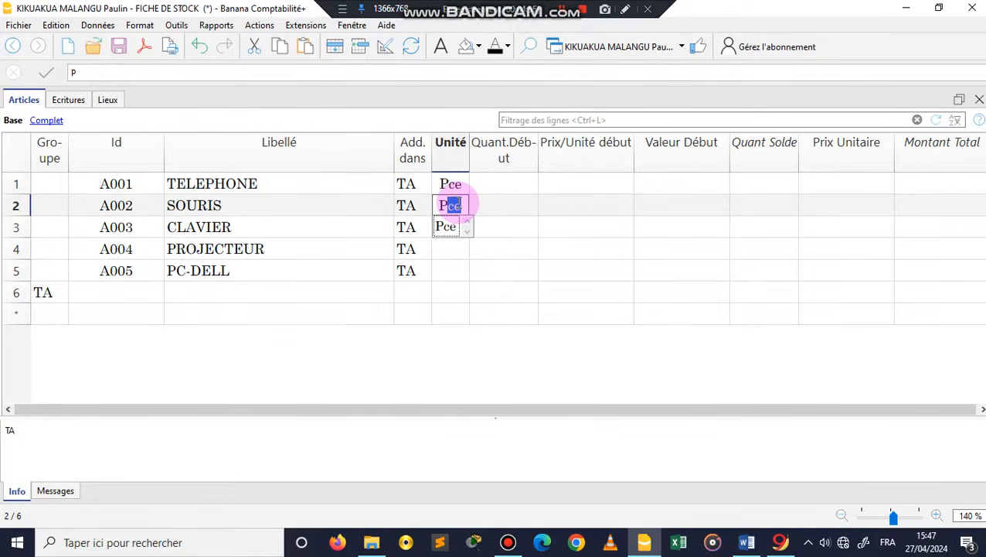
click(447, 226)
click(453, 234)
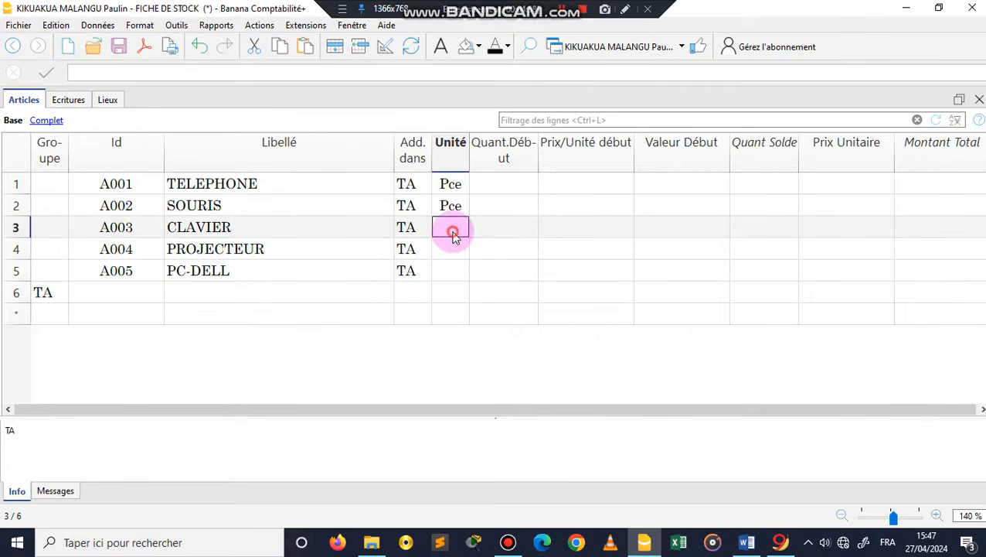
text(P)
click(450, 248)
click(449, 247)
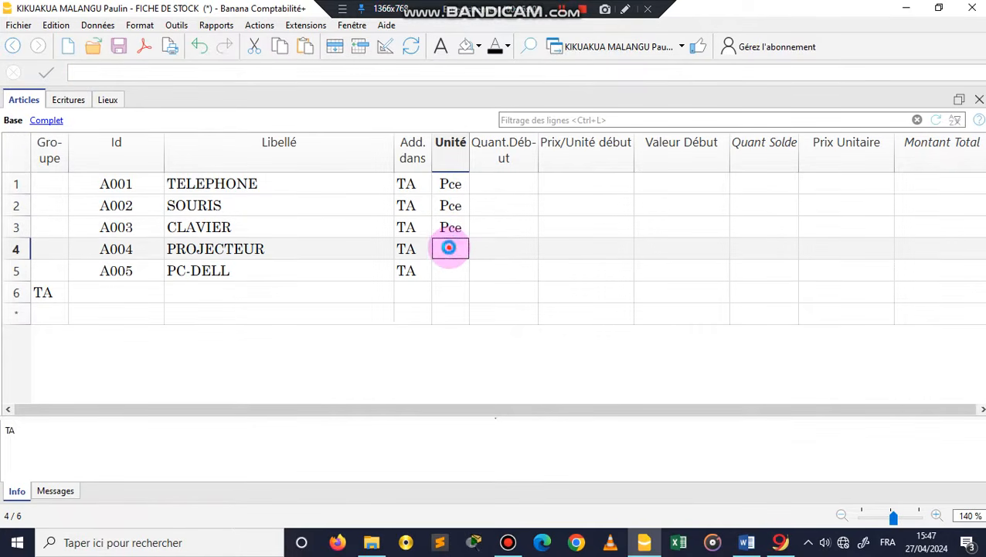
text(P)
click(448, 271)
click(447, 268)
text(P)
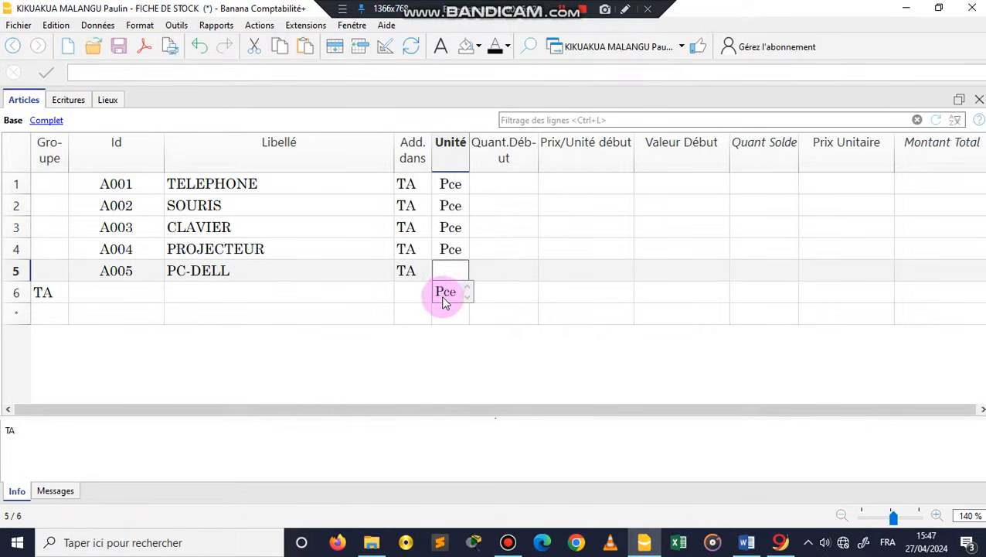
click(445, 296)
Enter an opening quantity of 50 and an opening unit price of 200 for the TELEPHONE article
click(504, 184)
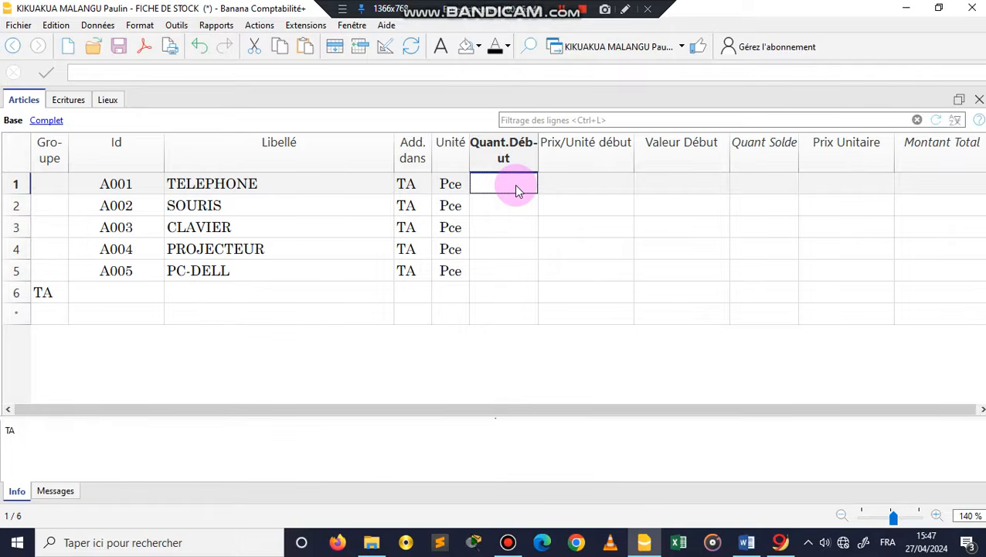
text(50)
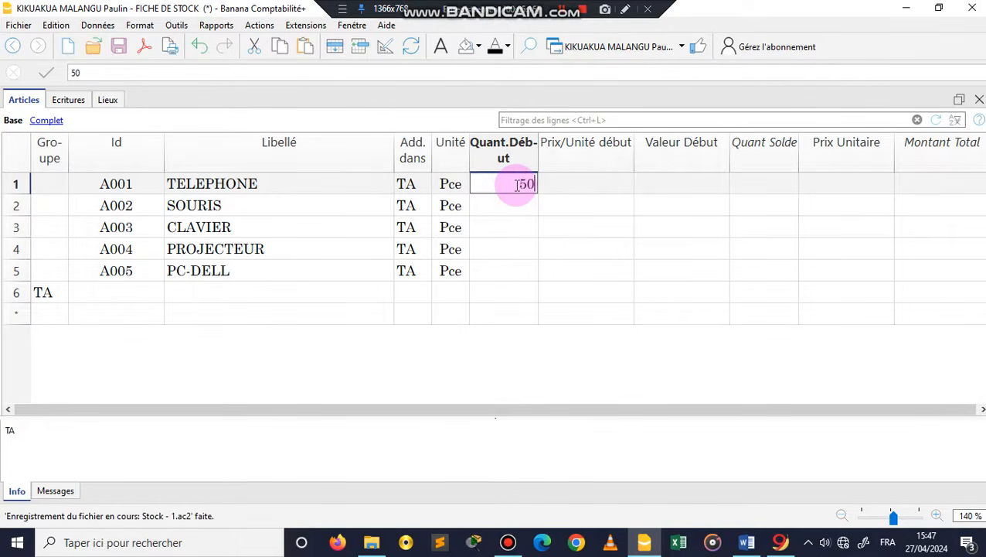
click(590, 183)
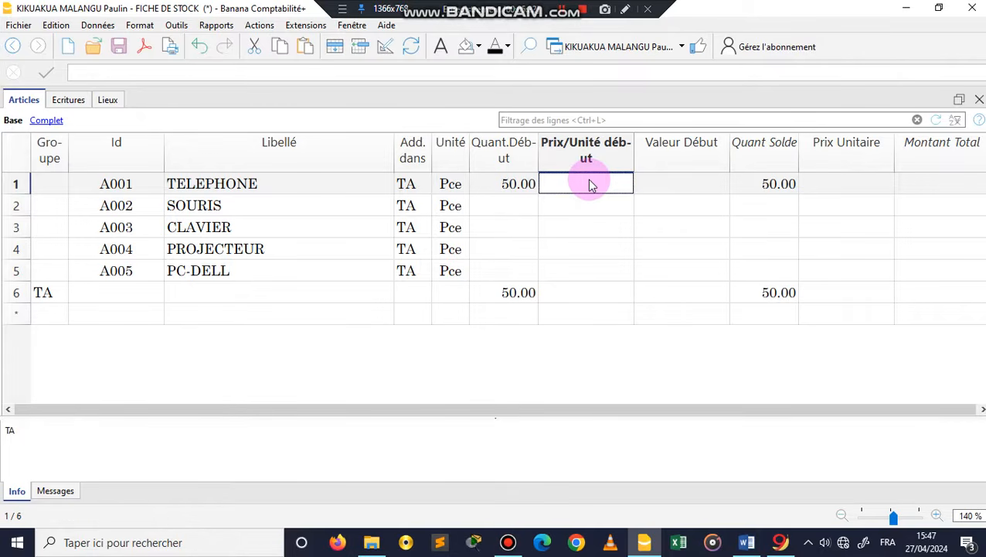
text(200)
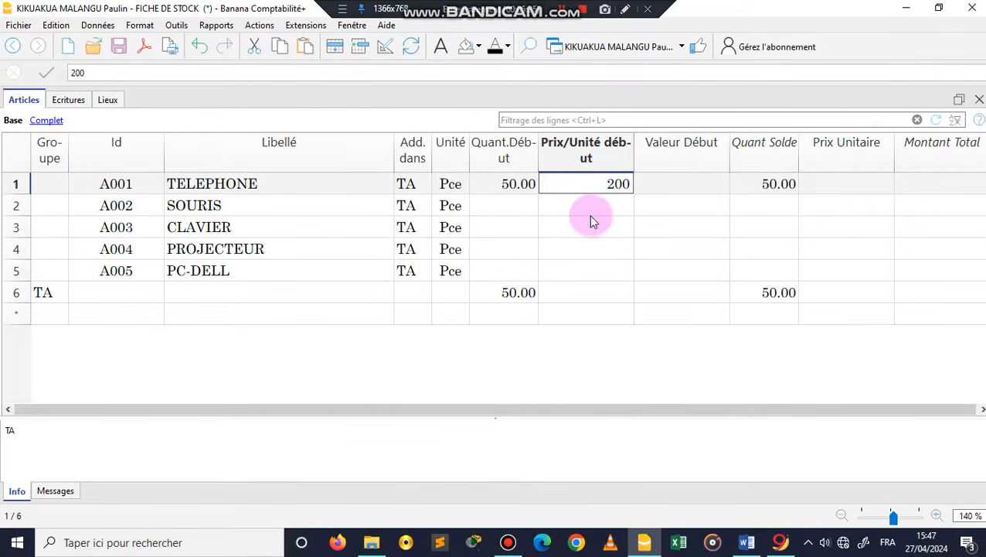
click(497, 209)
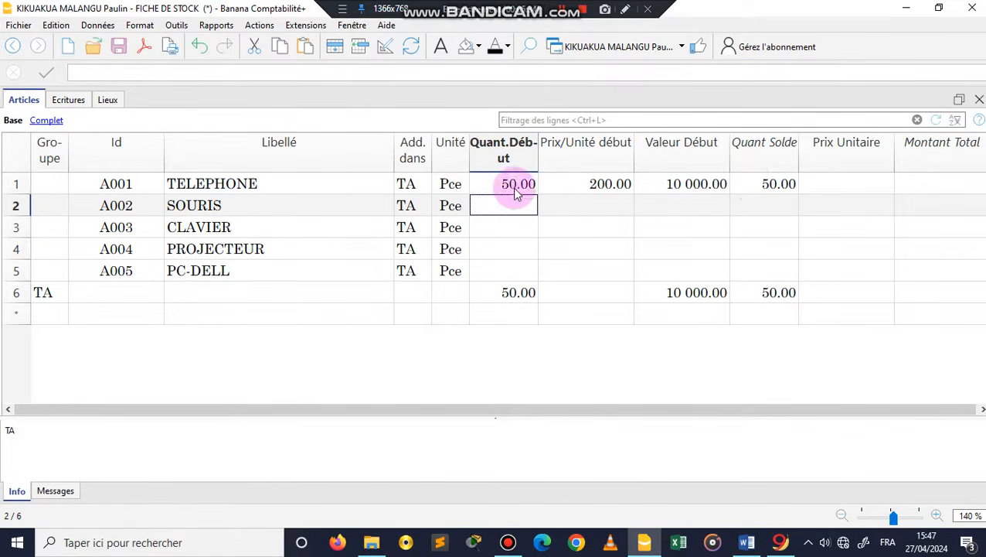
Set the current unit price (Prix Unitaire) of the TELEPHONE article to 200
click(854, 184)
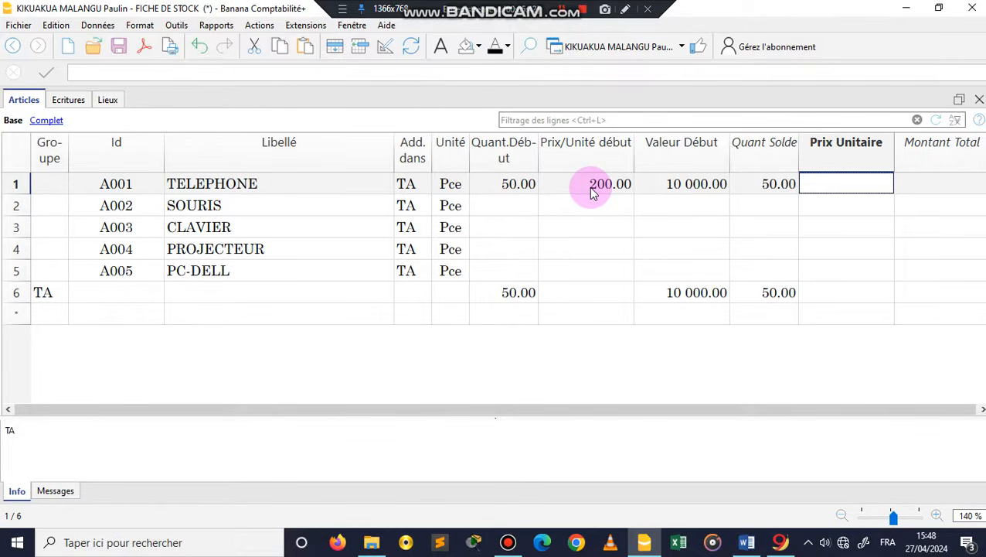
text(200)
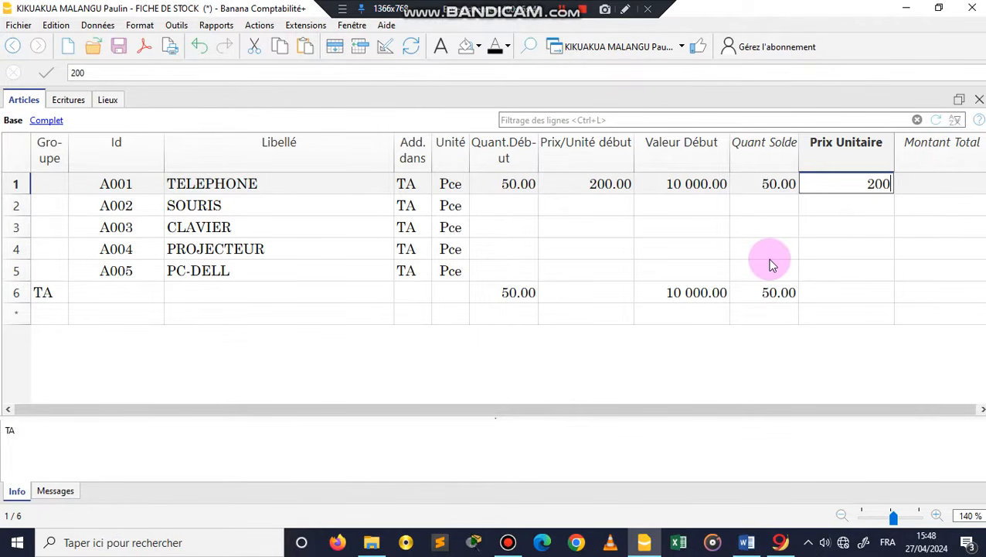
key(Return)
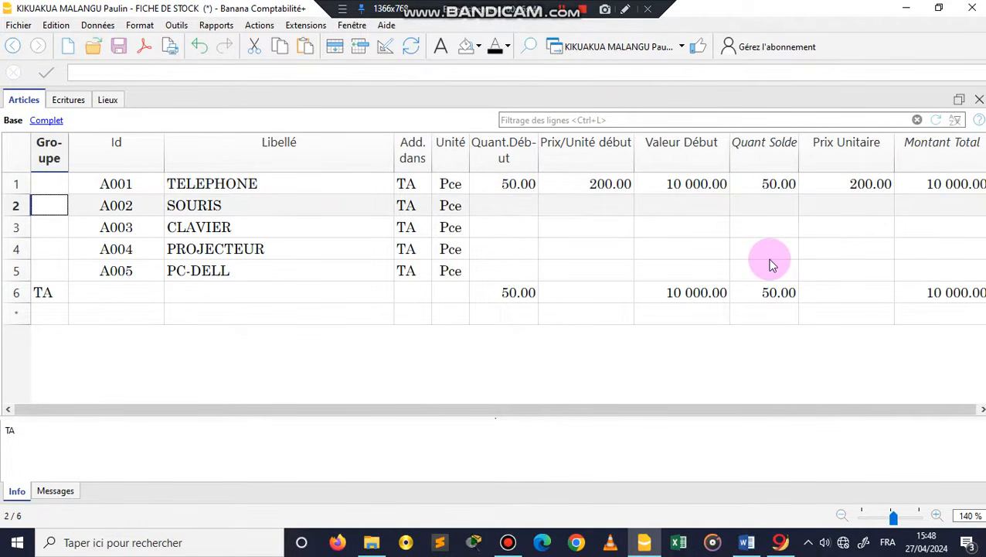
Enter an opening quantity of 25 and an opening unit price of 20 for the SOURIS article
click(866, 187)
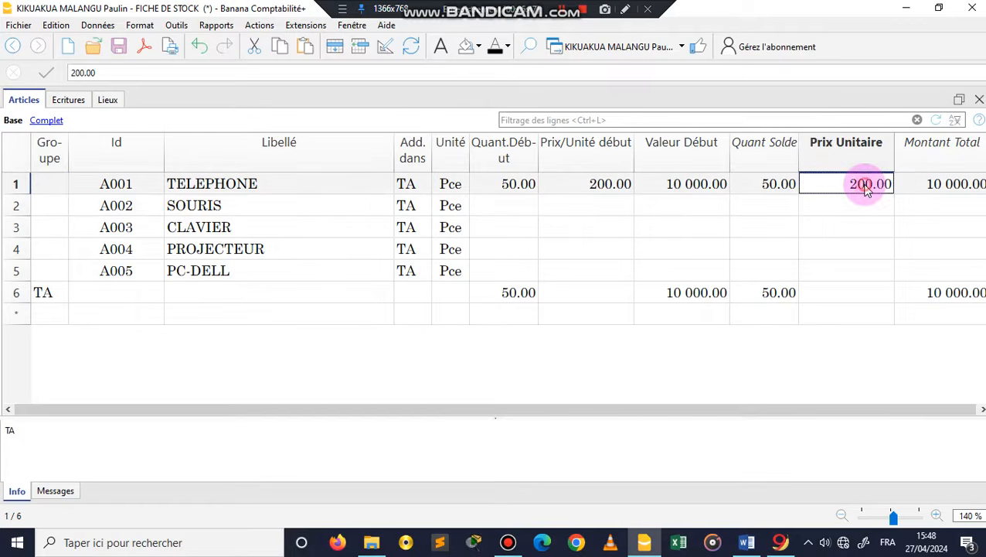
click(503, 181)
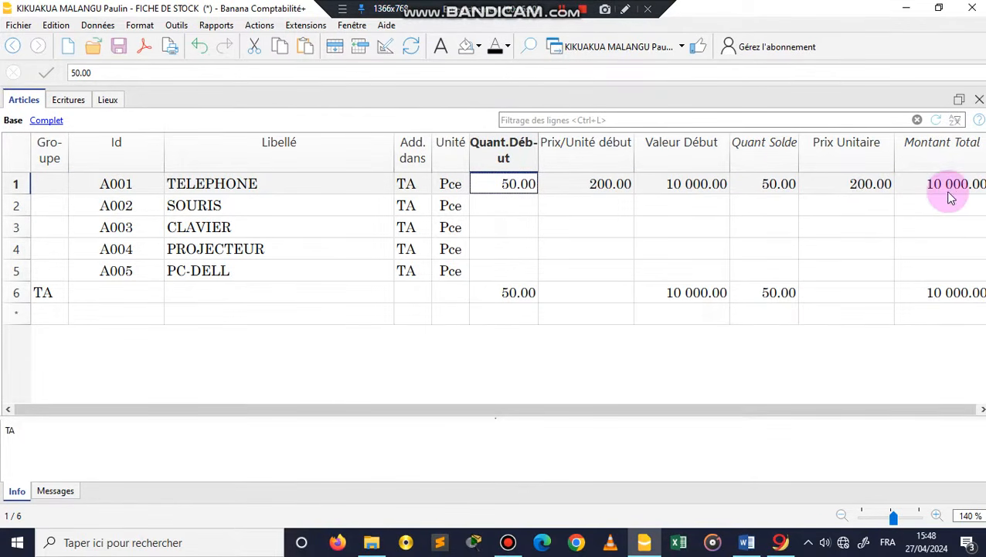
click(496, 208)
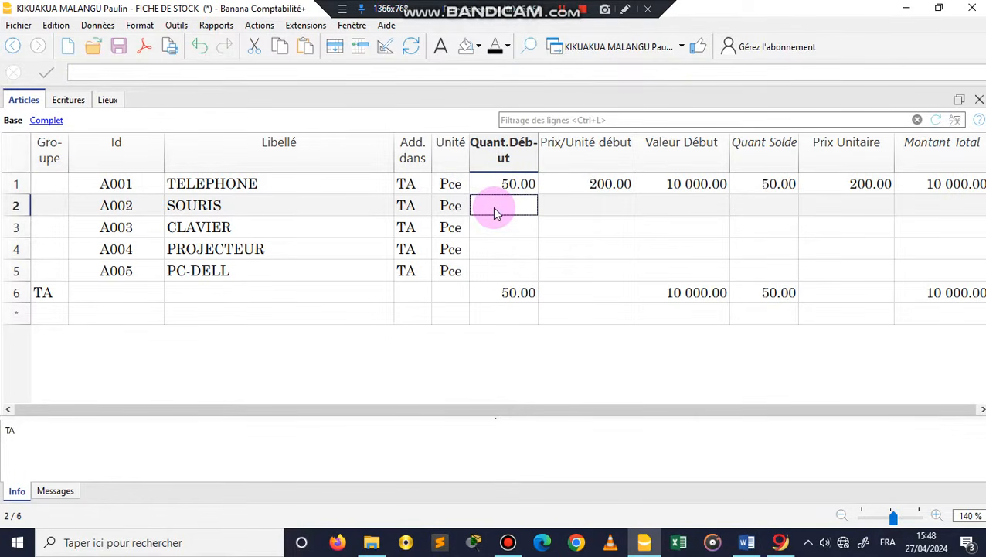
text(2)
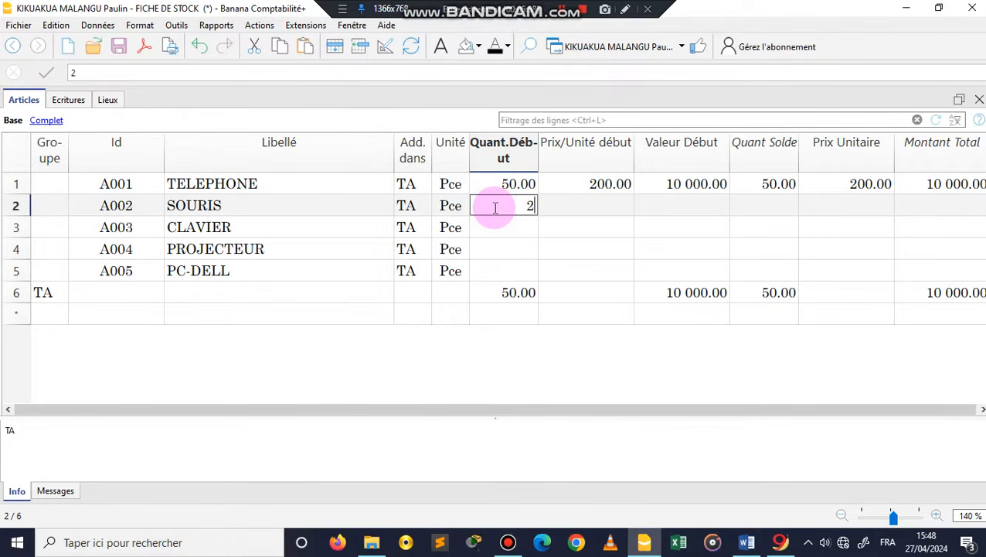
text(5)
click(594, 210)
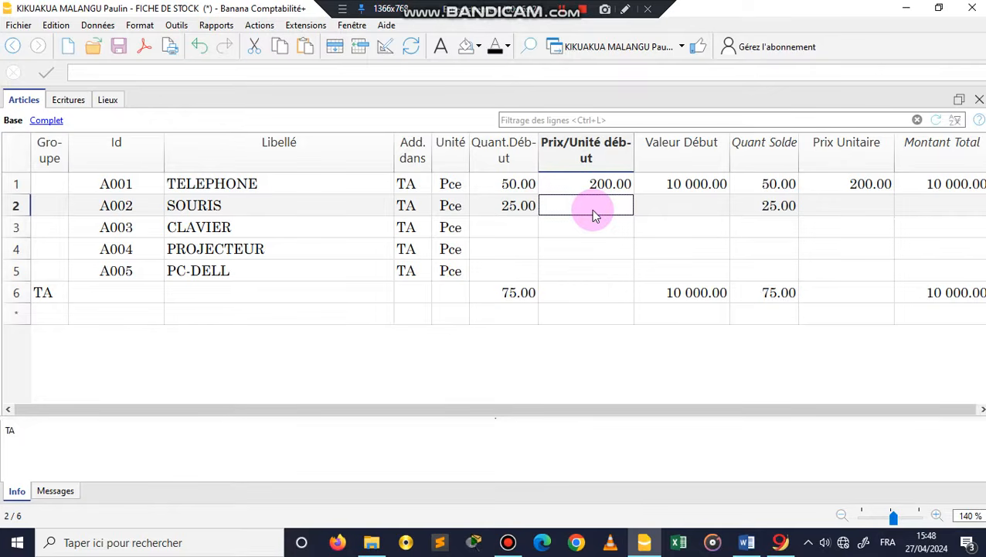
text(20)
Enter an opening quantity of 25 and an opening unit price of 20 for the CLAVIER article
click(501, 232)
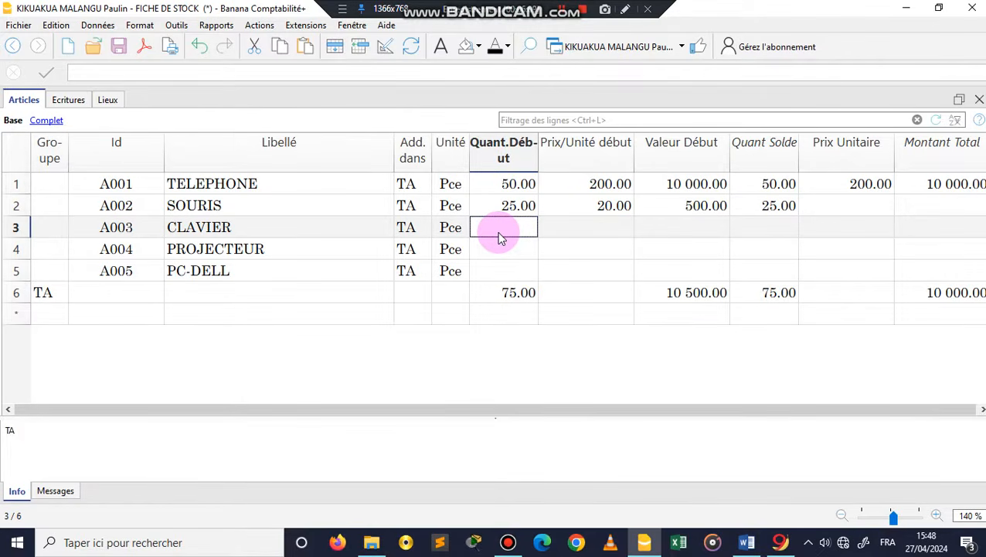
text(25)
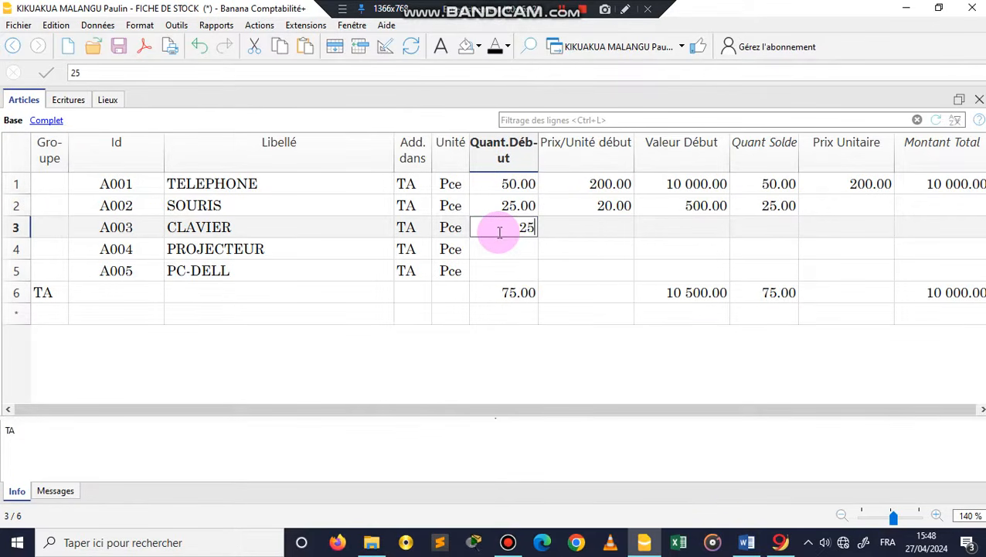
click(593, 235)
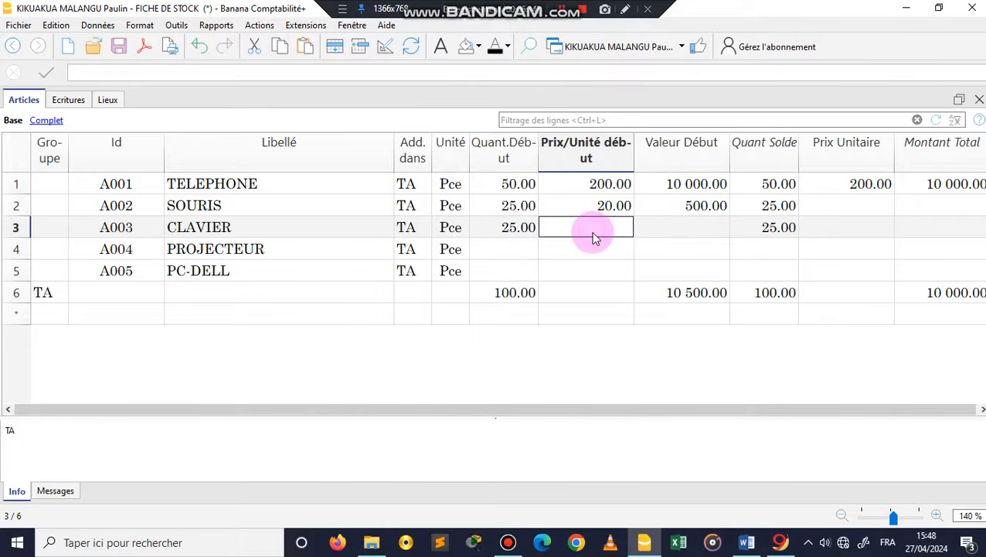
text(20)
Enter an opening quantity of 10 and an opening unit price of 450 for the PROJECTEUR article
click(521, 252)
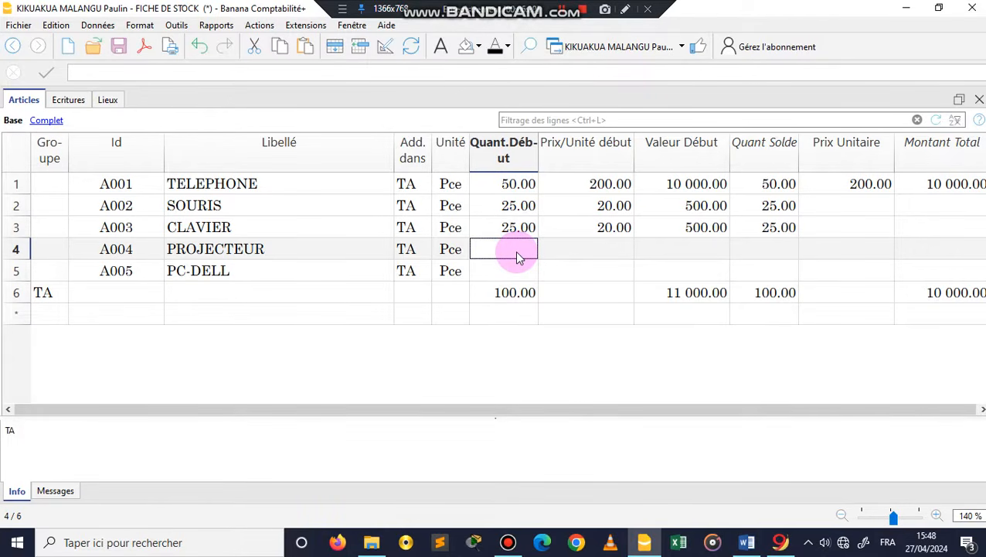
text(10)
click(593, 252)
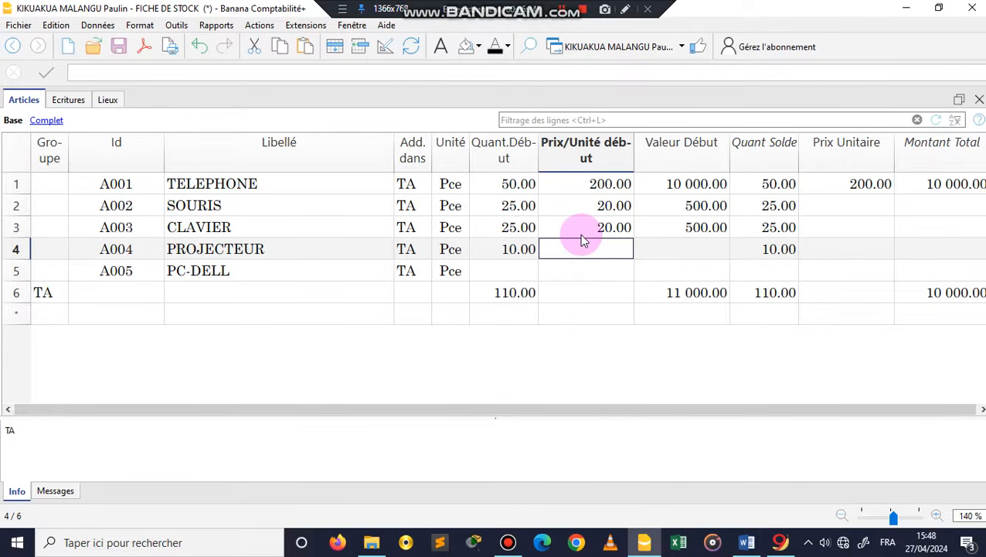
text(450)
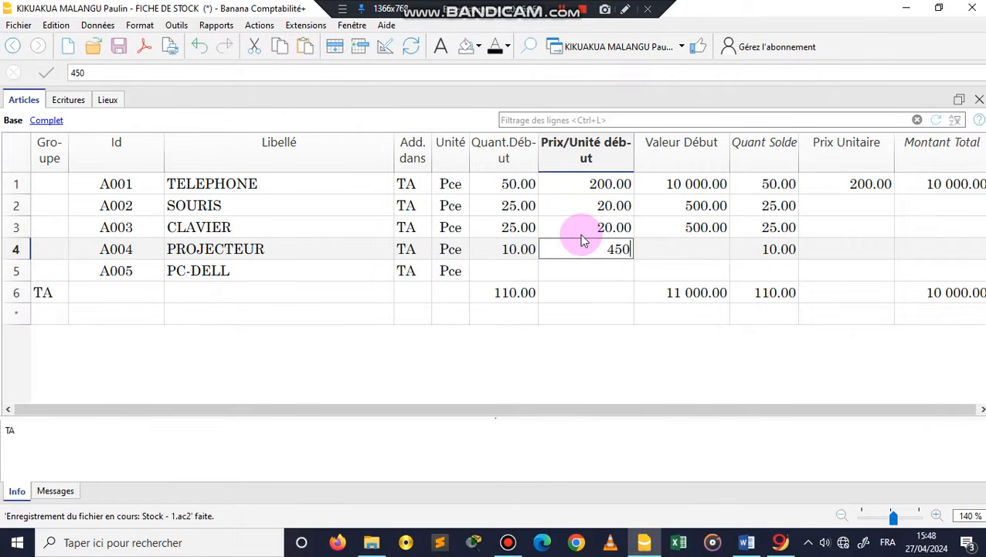
Enter an opening quantity of 25 and an opening unit price of 500 for the PC-DELL article
click(502, 279)
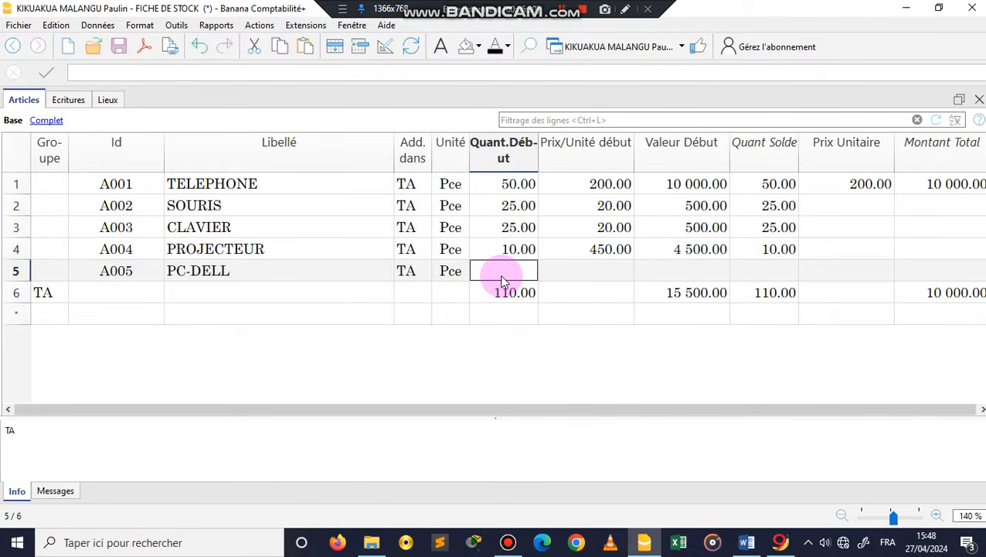
text(25)
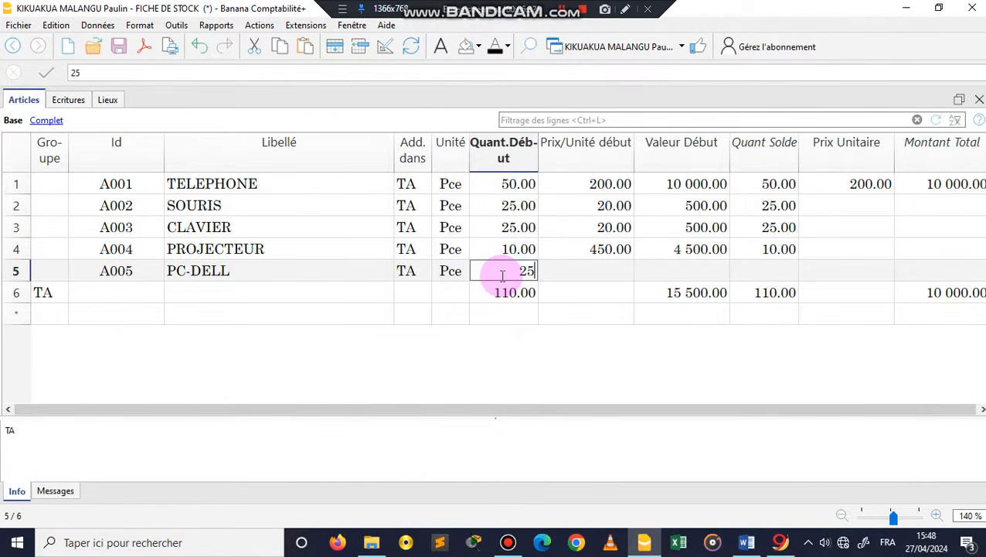
click(570, 275)
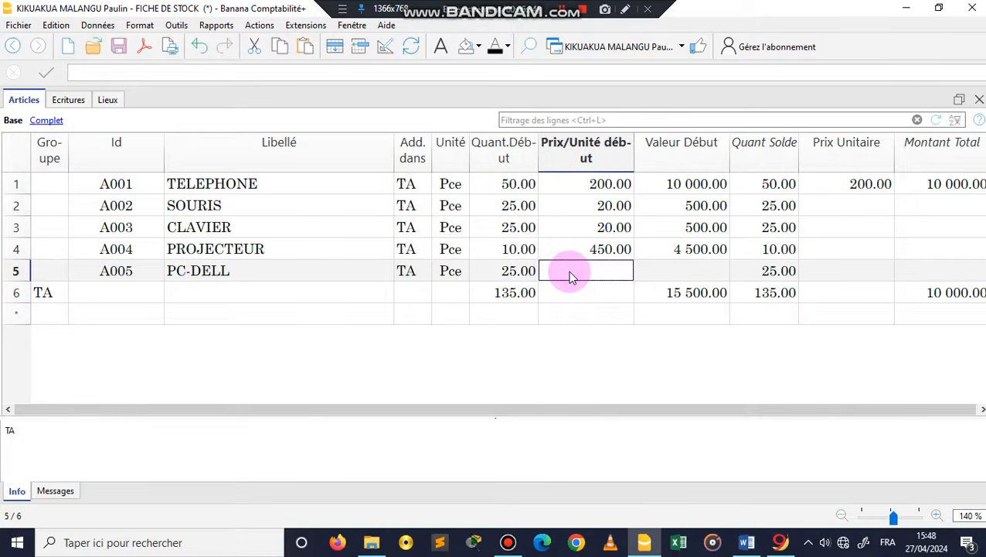
text(500)
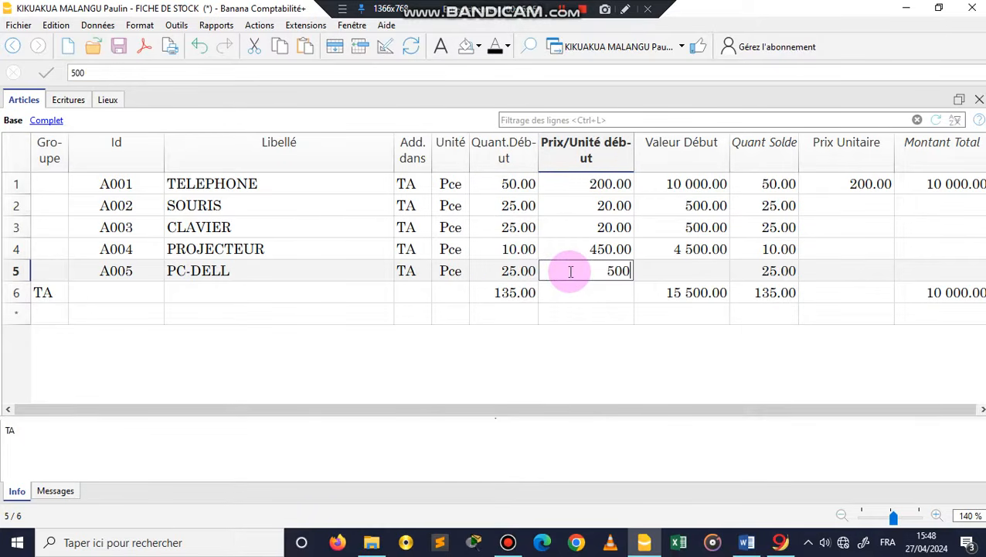
key(Return)
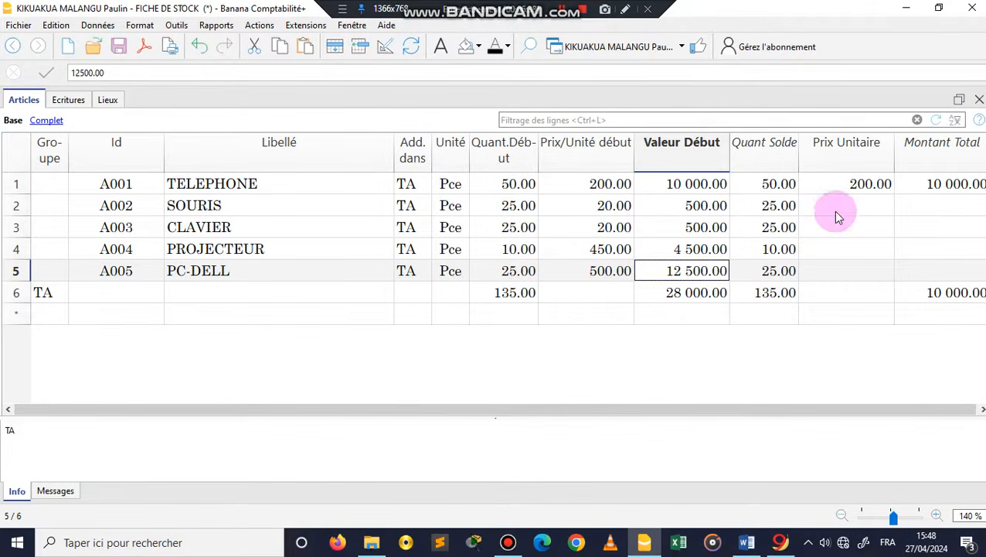
Set the current unit price (Prix Unitaire) of both the SOURIS and CLAVIER articles to 20
click(864, 207)
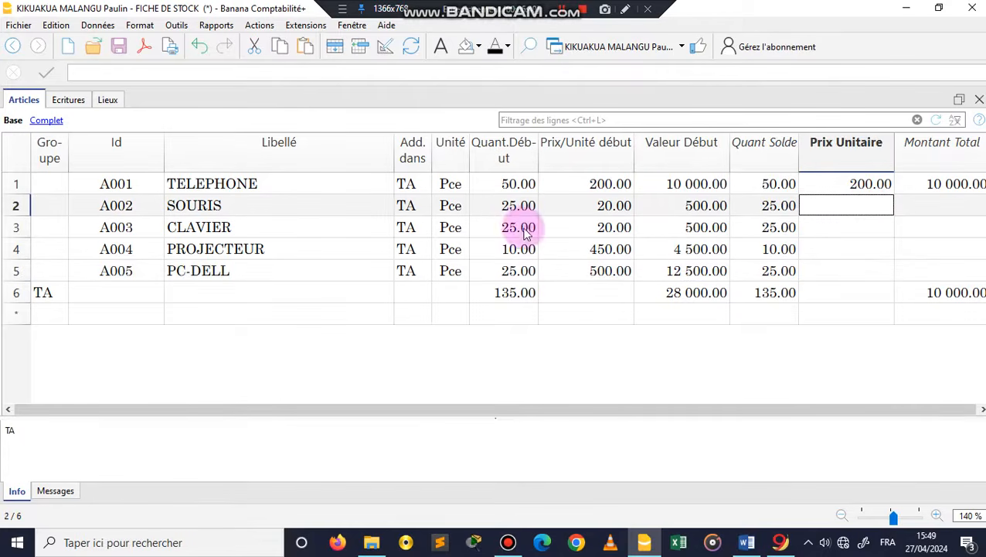
click(863, 213)
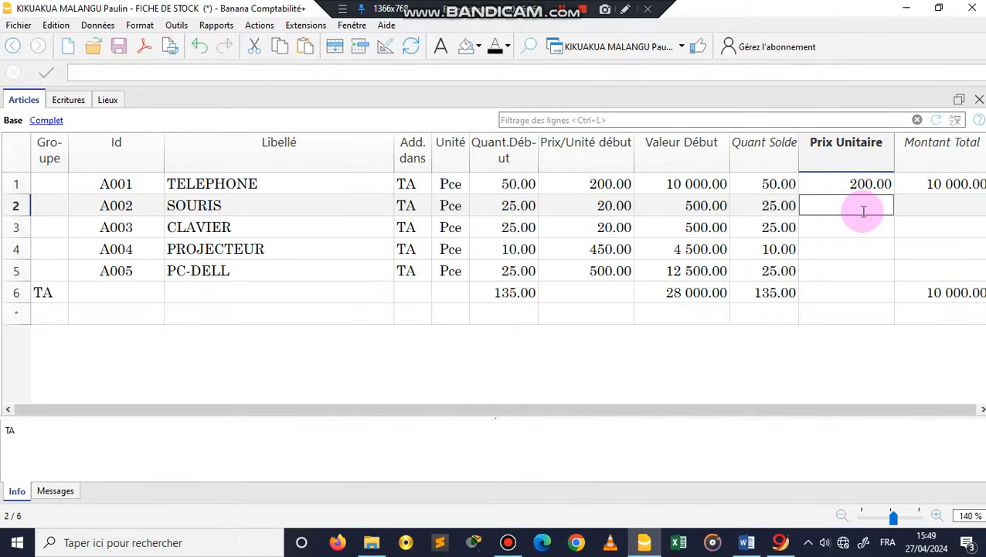
text(20)
key(Return)
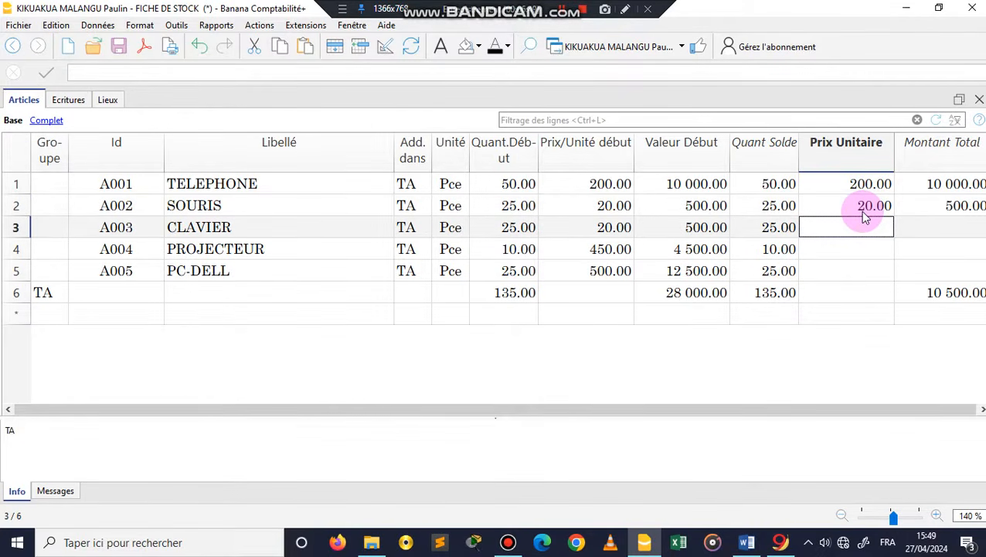
text(20)
key(Return)
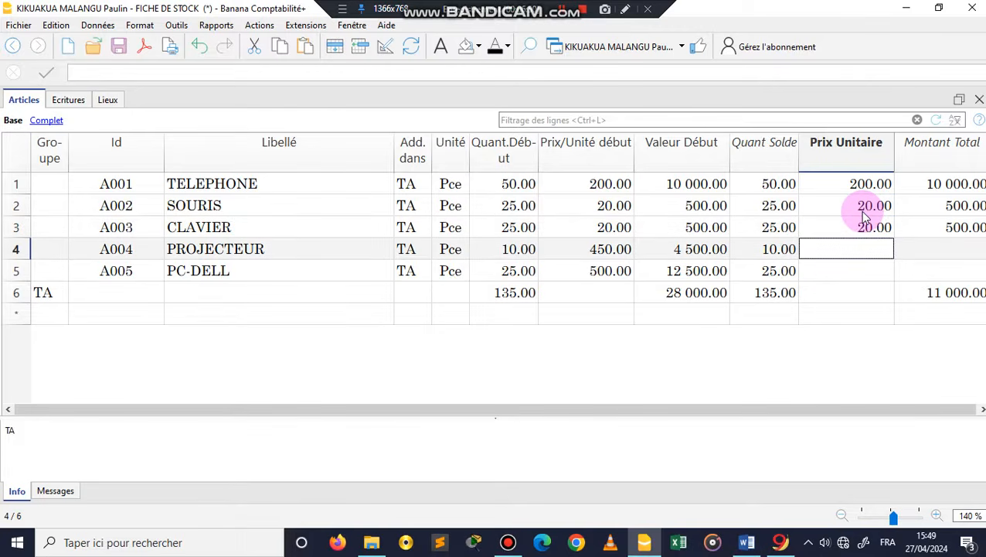
Enter 10 as the current unit price of the PROJECTEUR article
text(20)
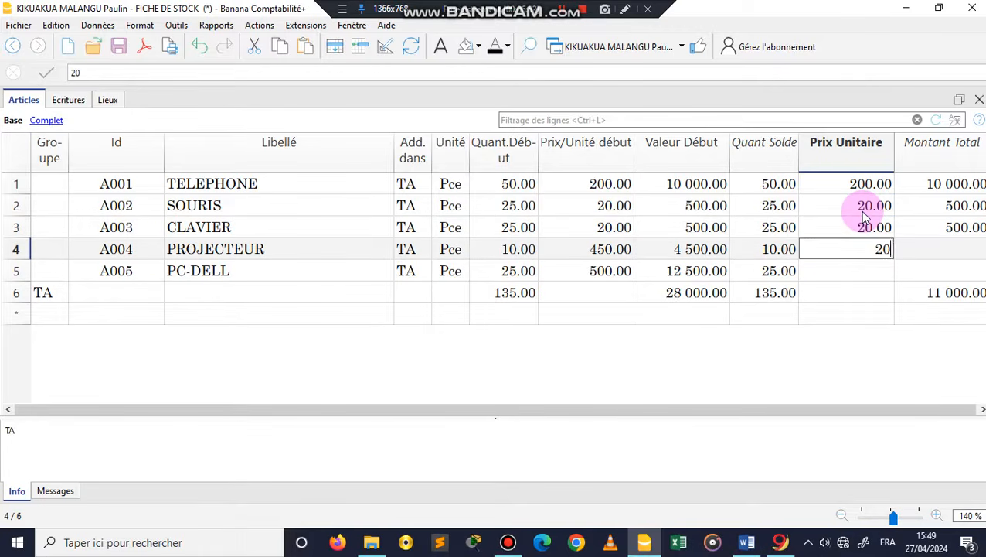
key(BackSpace)
key(BackSpace)
text(10)
key(Return)
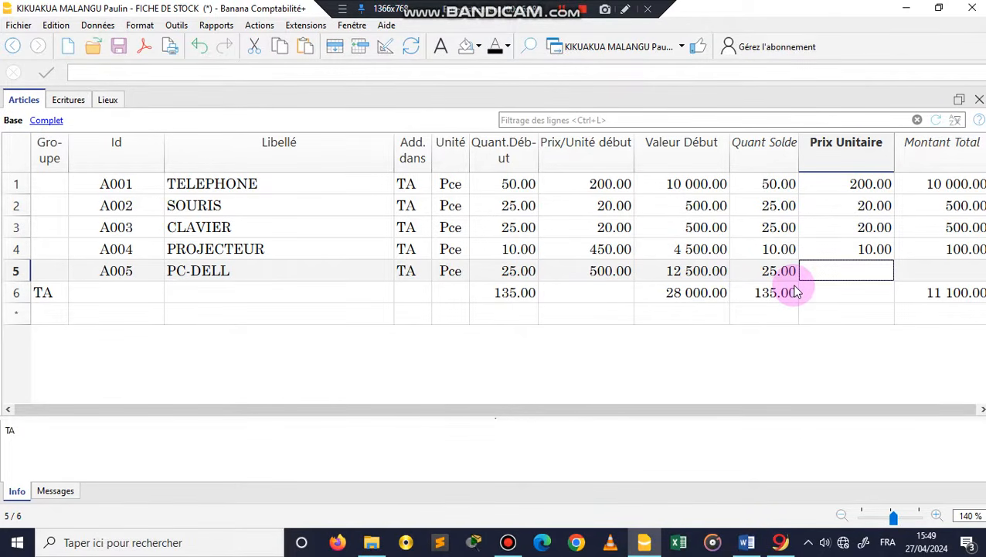
Set the current unit price (Prix Unitaire) of PROJECTEUR to 450 and of PC-DELL to 500
click(857, 254)
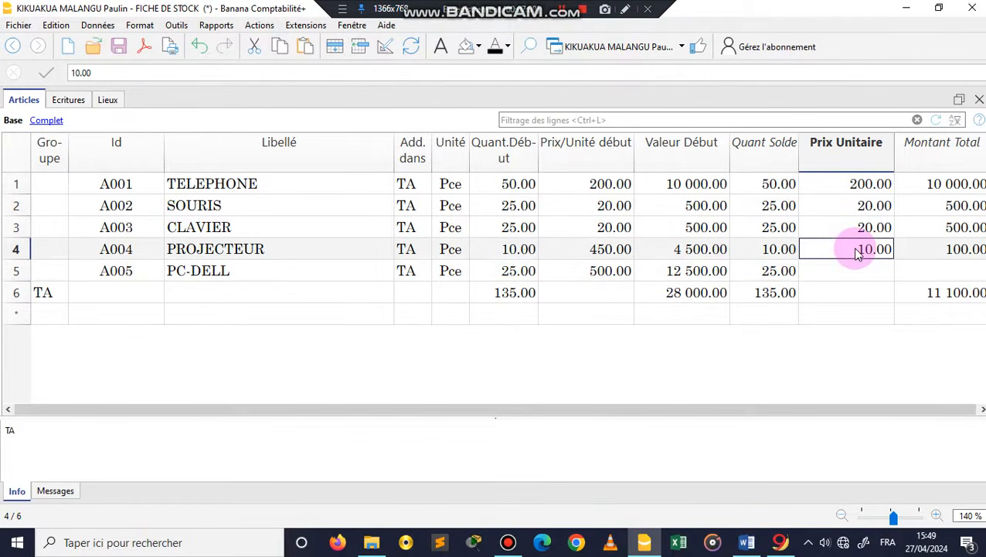
text(450)
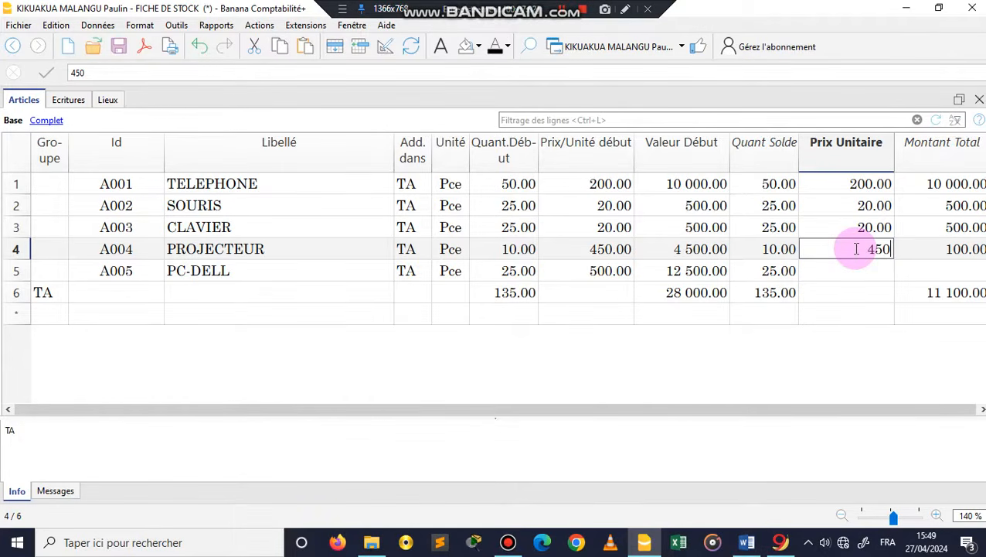
key(Return)
text(500)
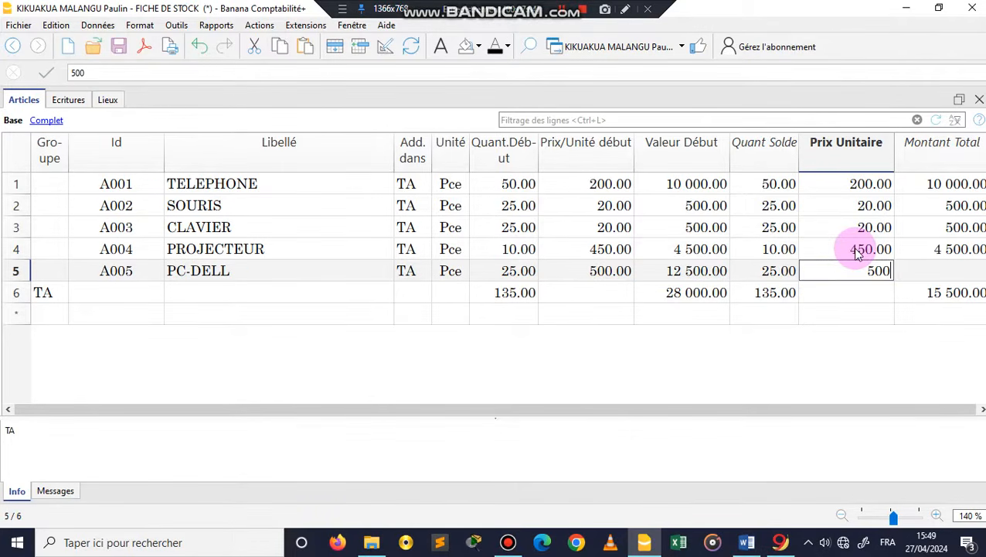
key(Return)
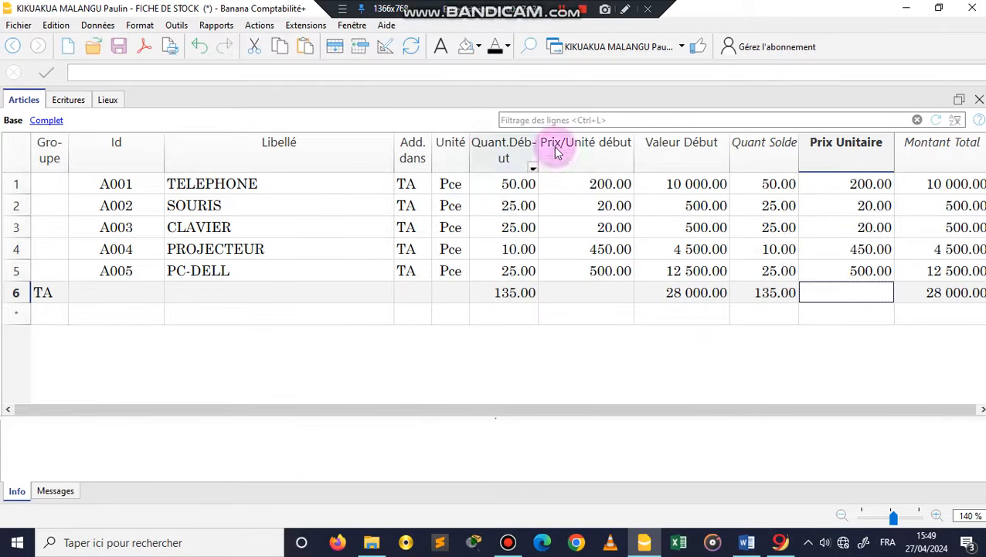
Start the first stock movement in the Ecritures table, dated 02/04/2024, for product A001 TELEPHONE
click(74, 103)
click(78, 182)
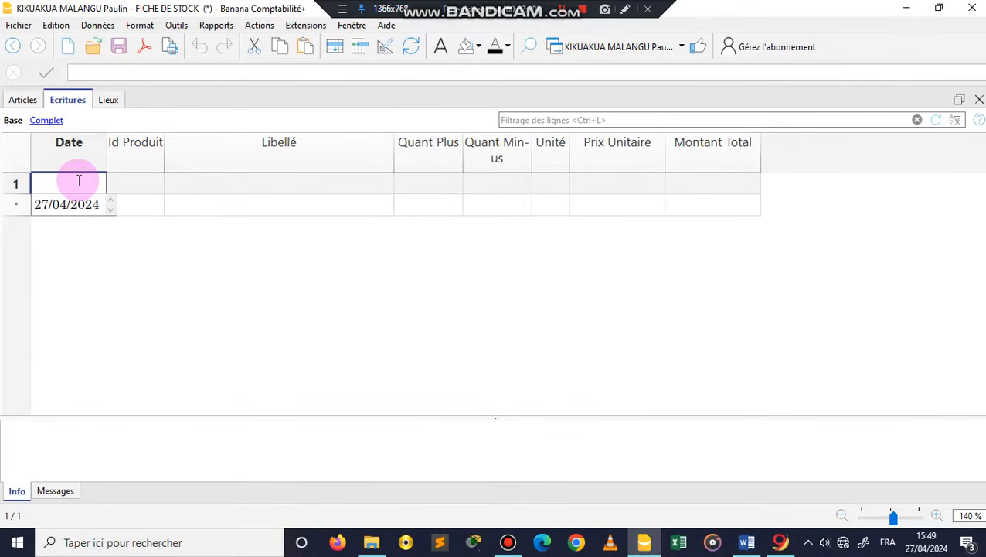
text(02)
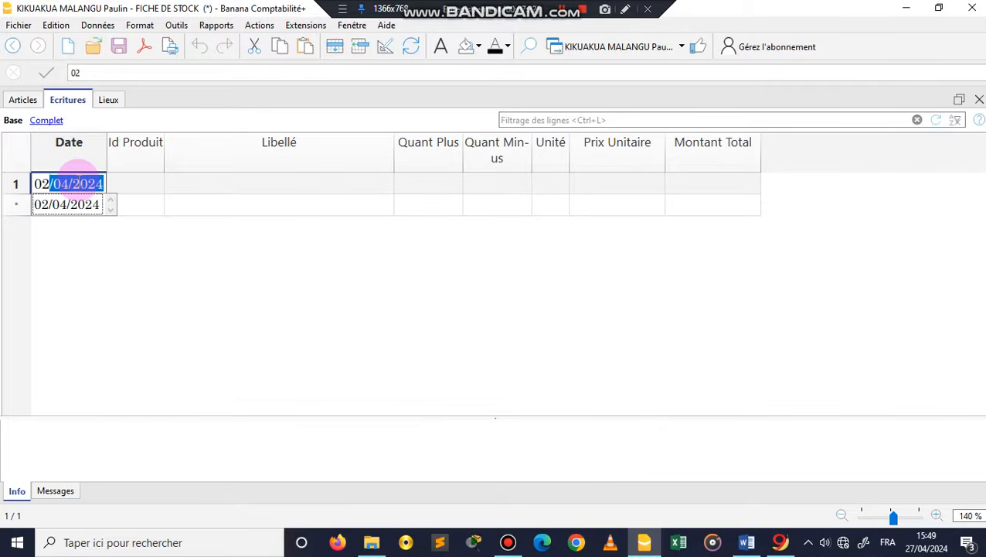
key(Return)
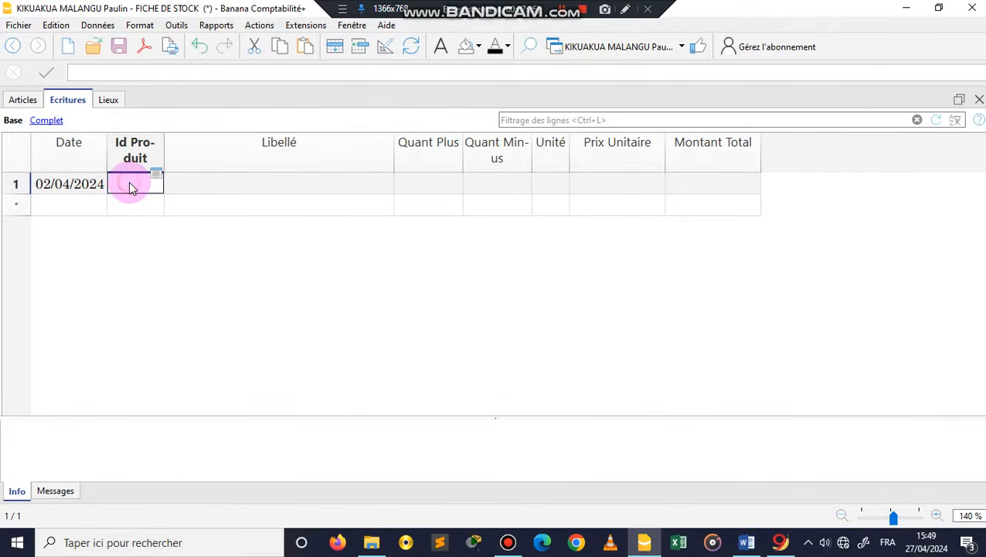
click(129, 181)
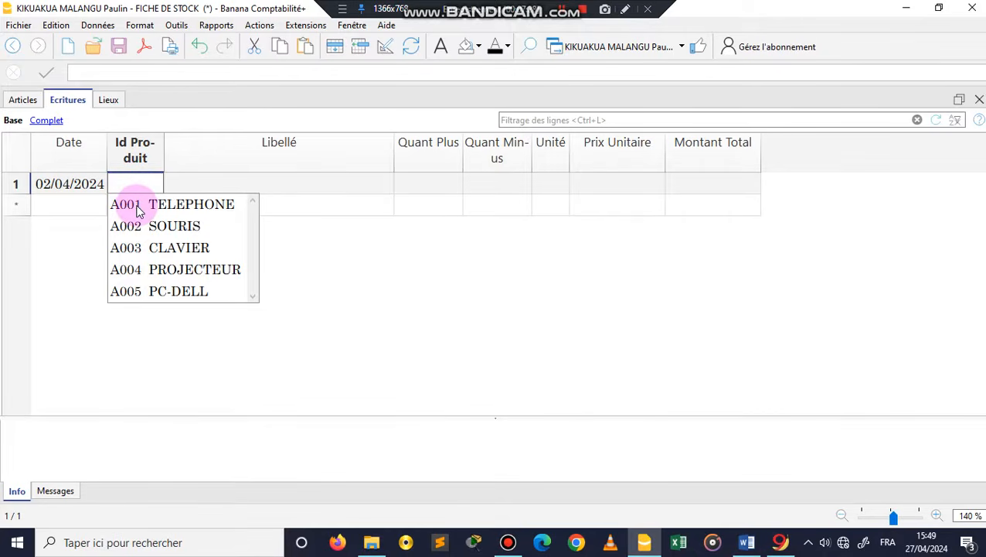
click(137, 204)
Label the first stock movement ENTREE TELEPHONE in the Libellé column
click(231, 190)
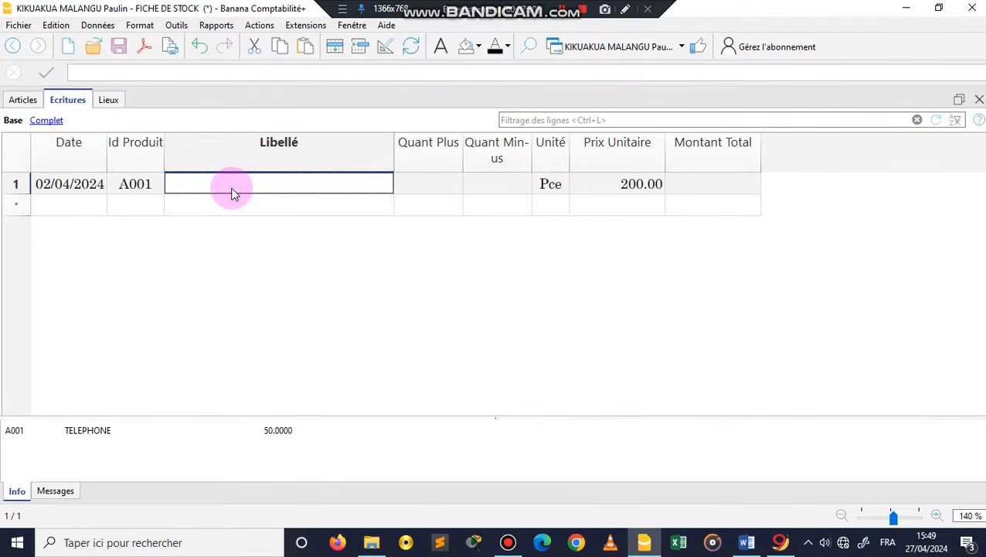
text(ENTREE)
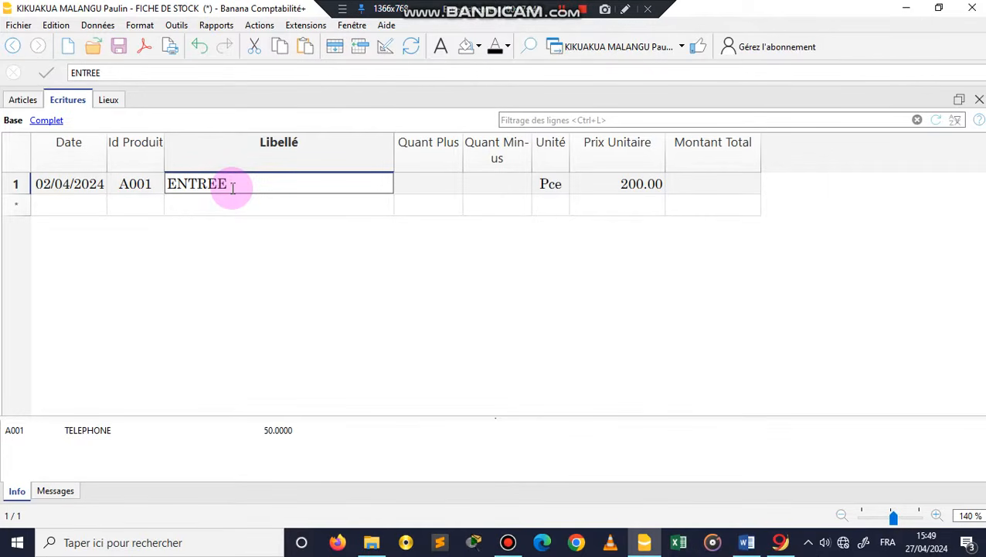
text( T)
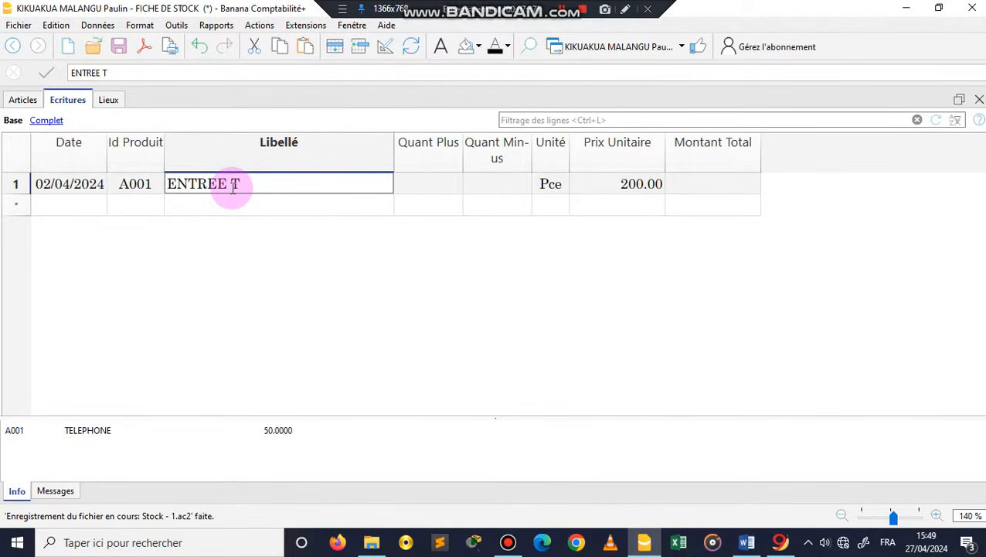
text(ELEPHONE)
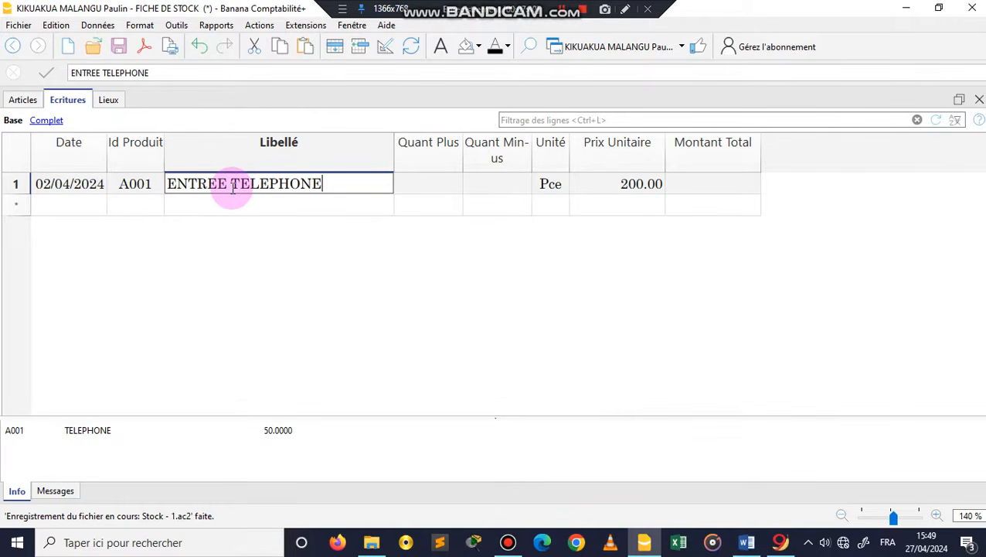
click(411, 184)
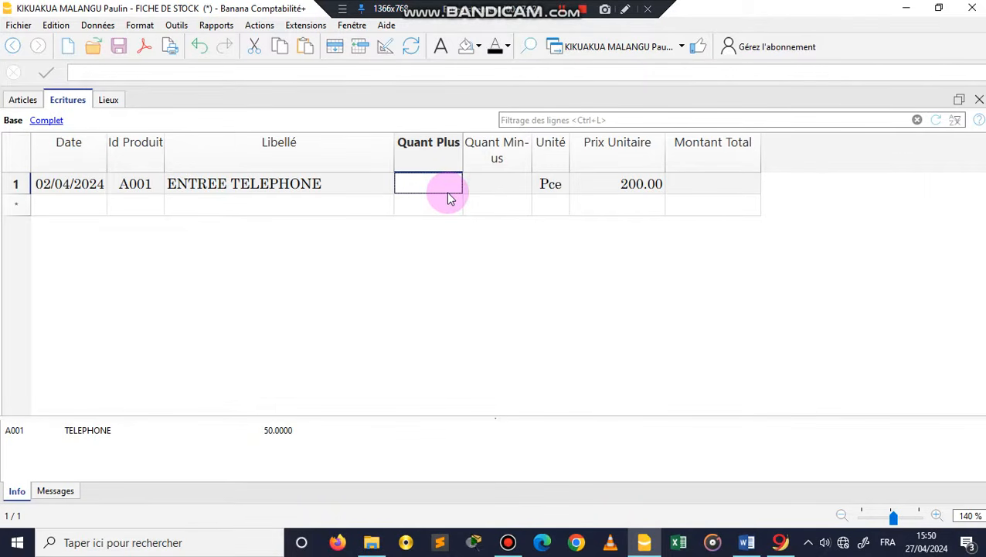
Set the incoming quantity (Quant Plus) of the ENTREE TELEPHONE movement to 20
text(20)
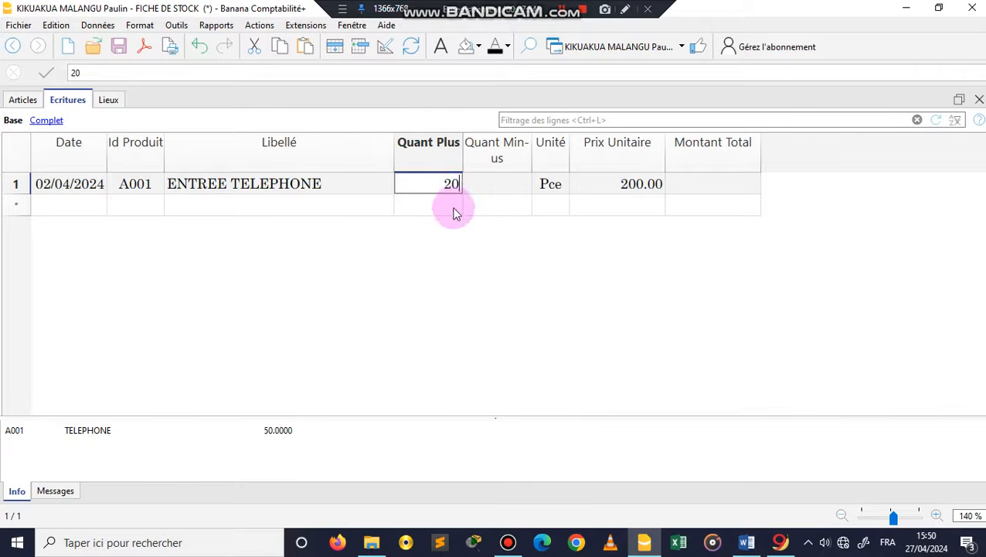
click(499, 205)
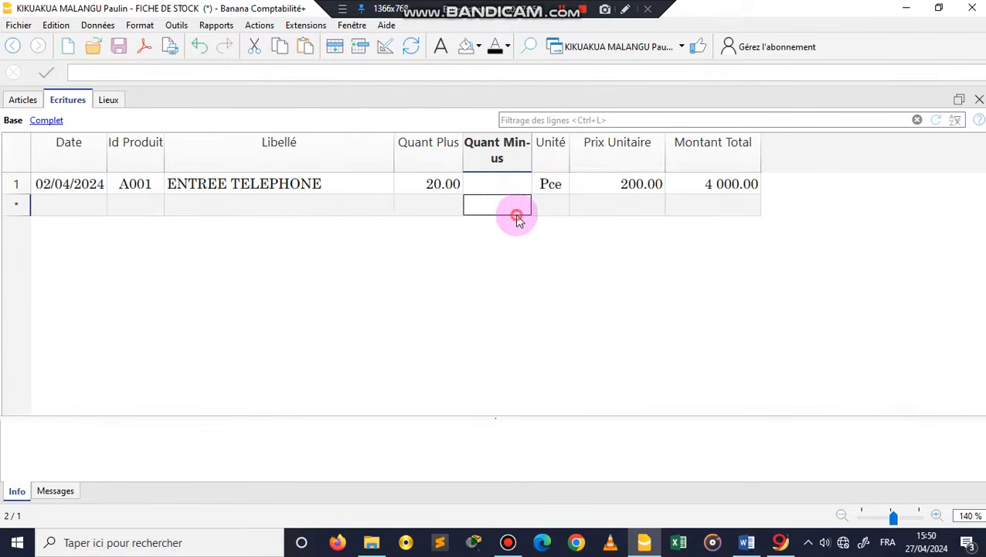
Start a second stock movement in Ecritures, dated 10/04/2024, for product A002 SOURIS
click(41, 205)
click(46, 207)
text(10)
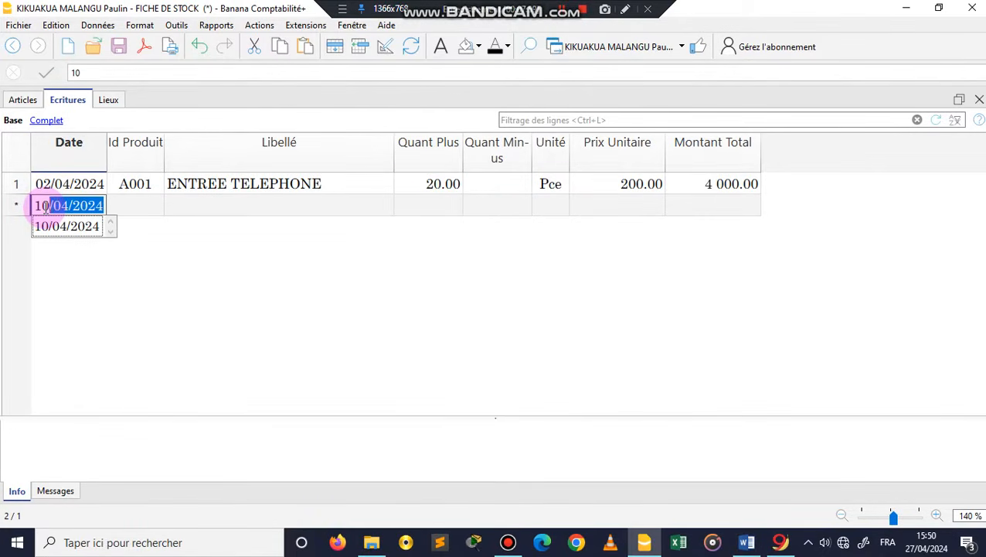
key(Return)
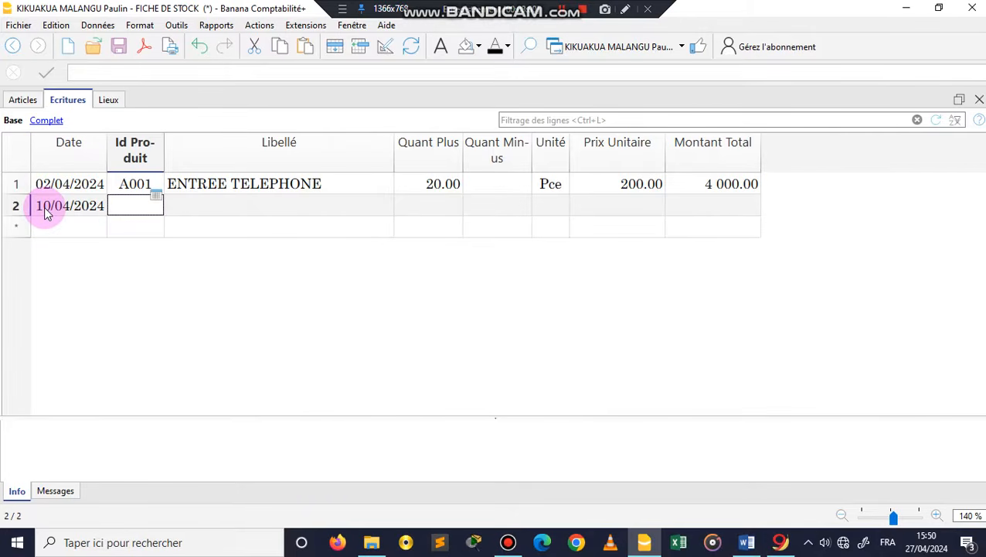
text(A002)
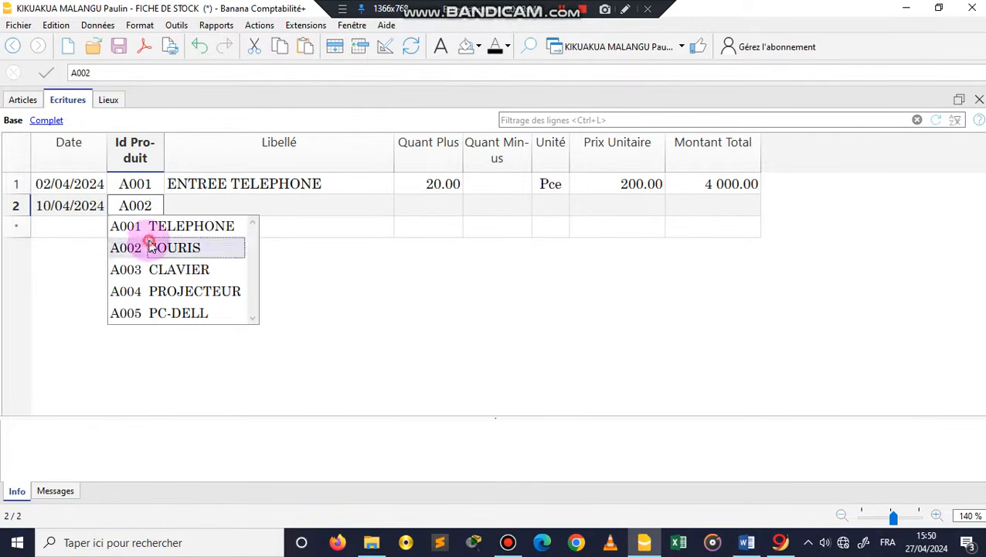
click(139, 248)
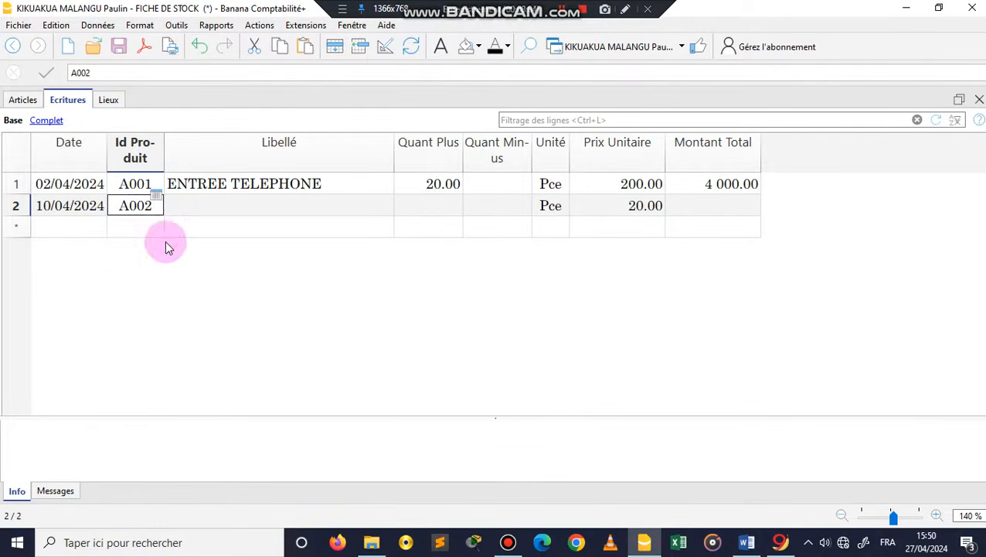
Label the second stock movement SORTIE SOURIS in the Libellé column
double_click(225, 206)
text(SORTIE)
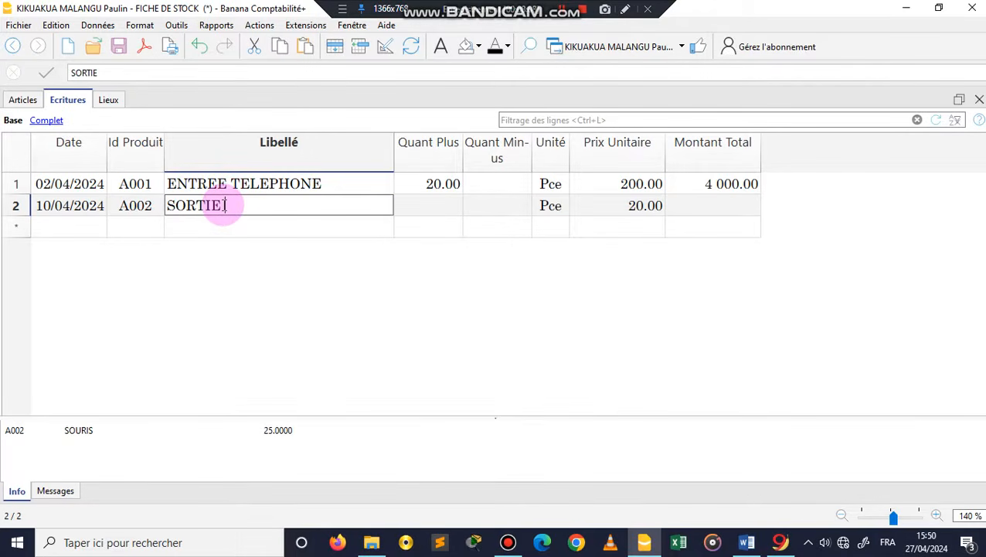
click(150, 208)
click(150, 209)
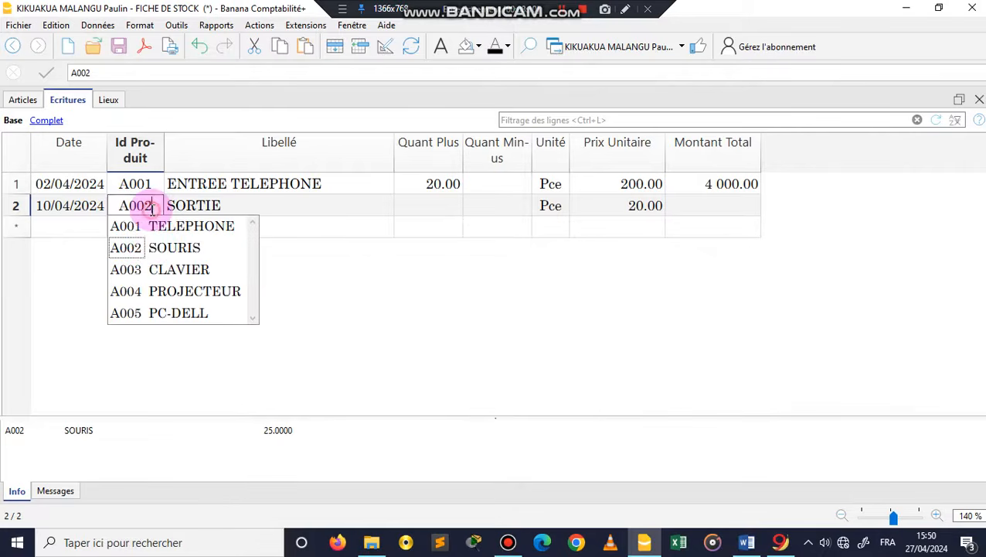
double_click(258, 211)
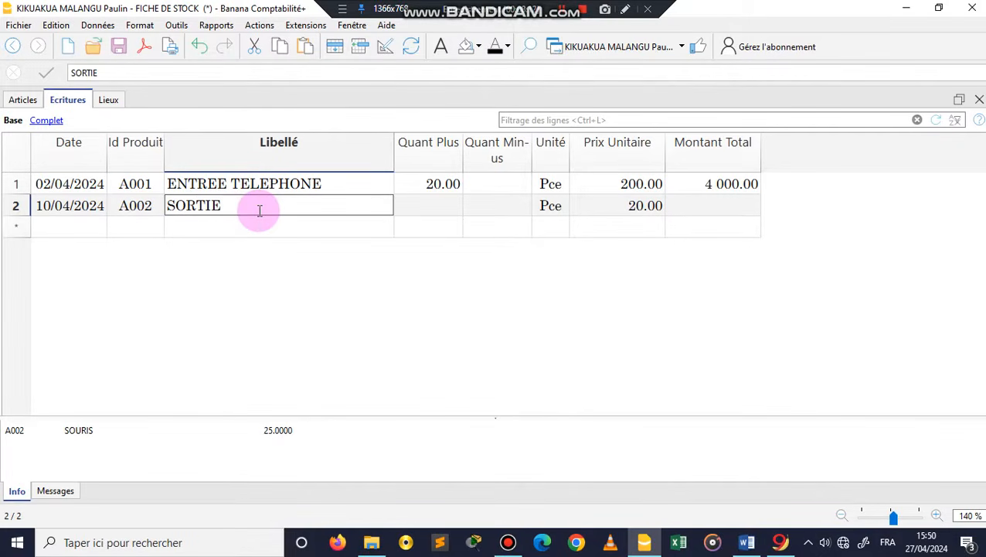
text(SOURIS)
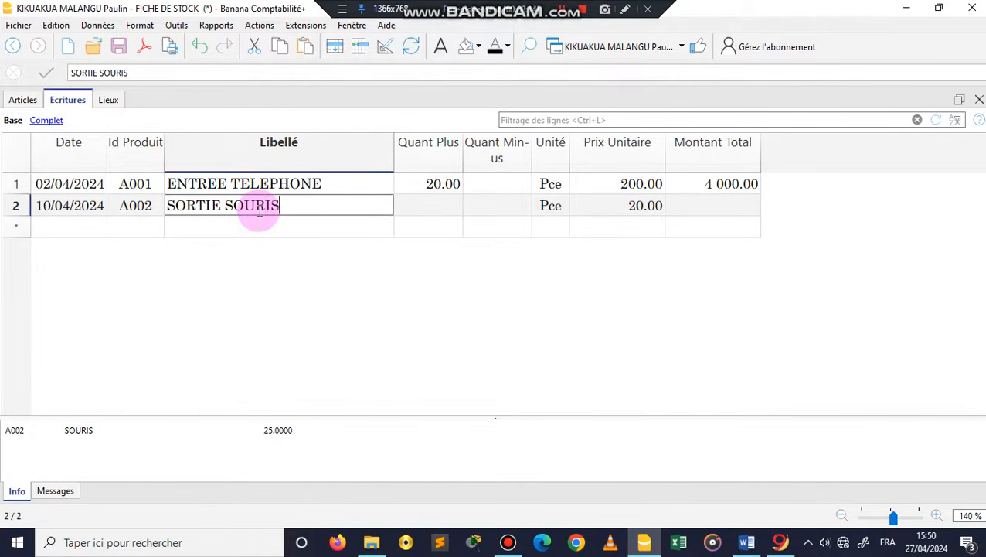
Enter 25 as the Quant Plus of the SORTIE SOURIS movement and check the SOURIS quantities in Articles
click(427, 208)
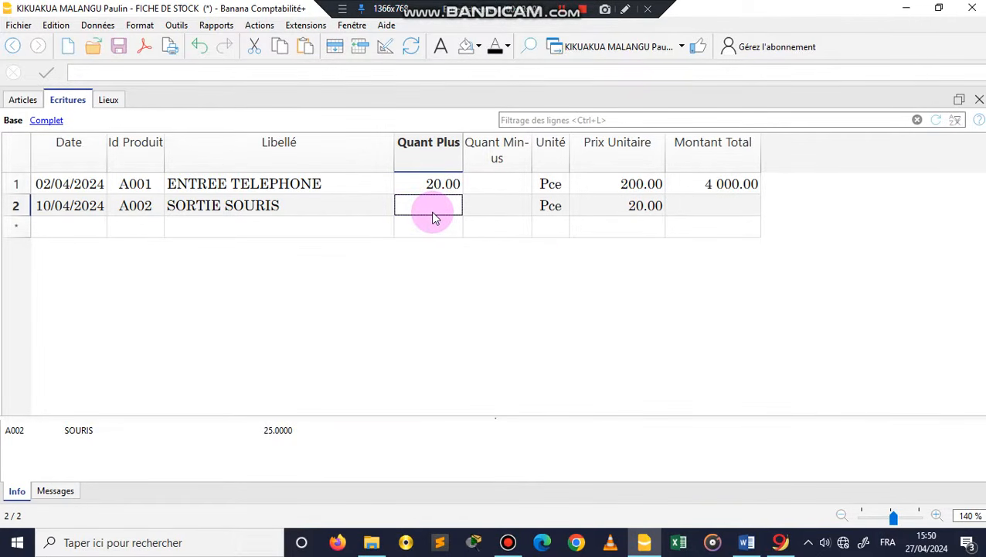
text(25)
key(Return)
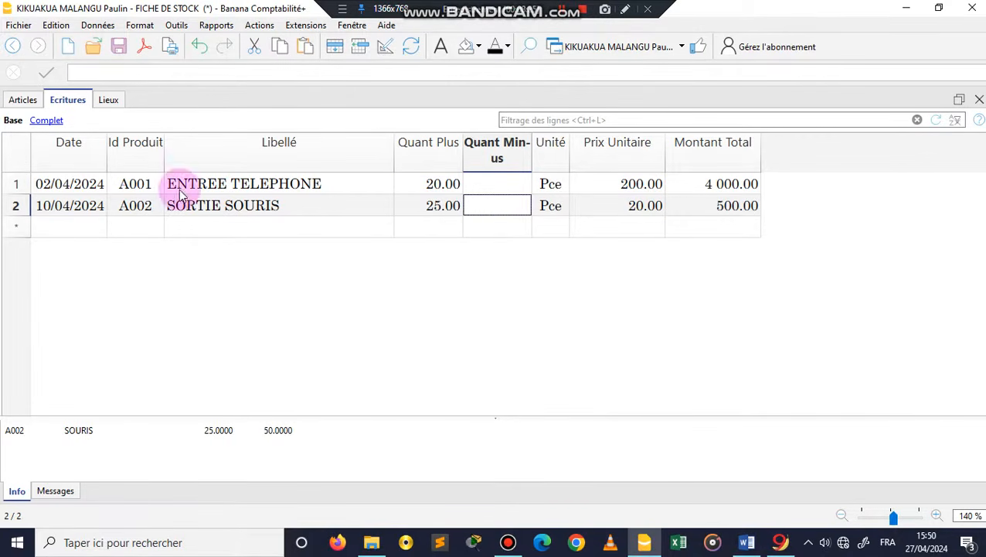
click(22, 100)
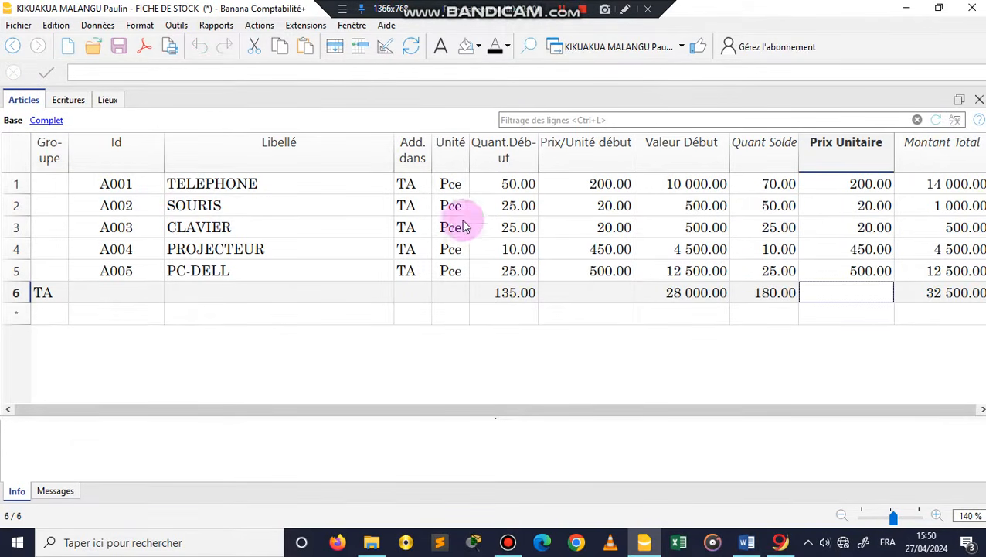
click(530, 207)
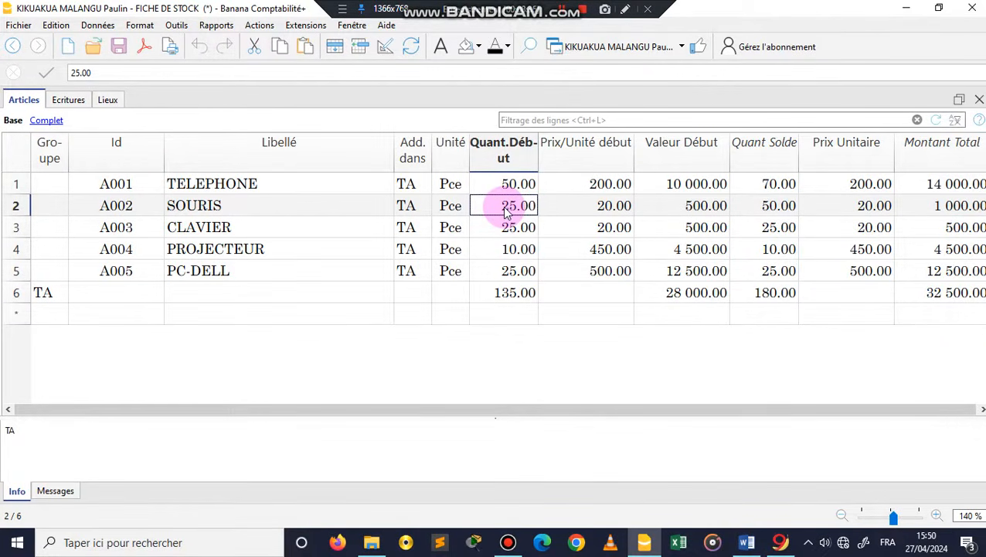
Clear the Quant Plus value of the SORTIE SOURIS movement and enter 25 as its outgoing quantity (Quant Minus)
click(70, 101)
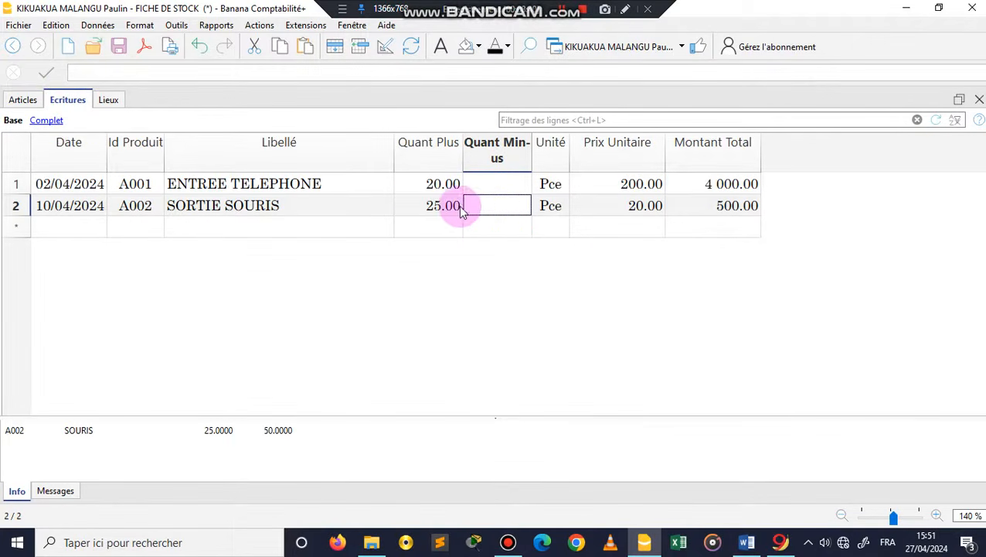
click(439, 207)
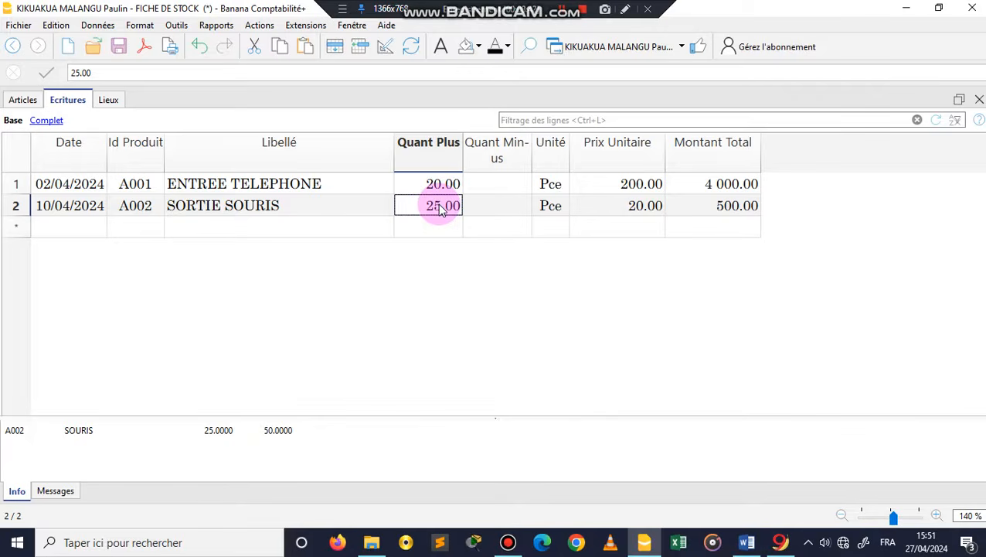
key(BackSpace)
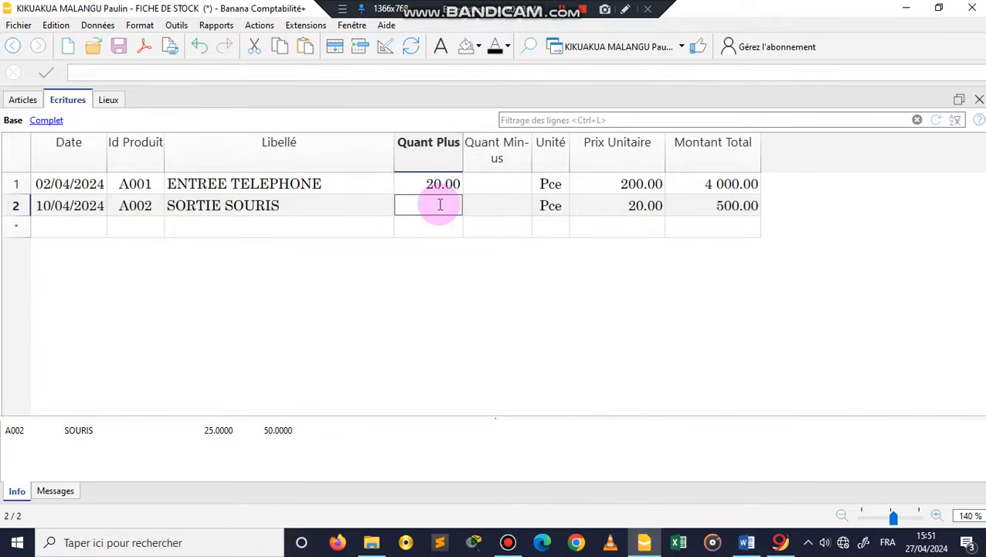
click(497, 205)
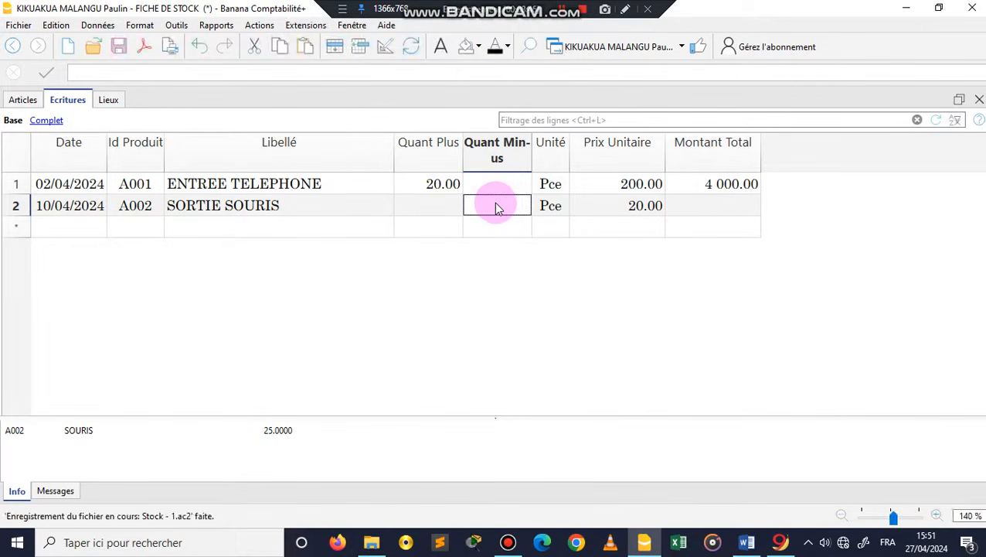
text(25)
key(Return)
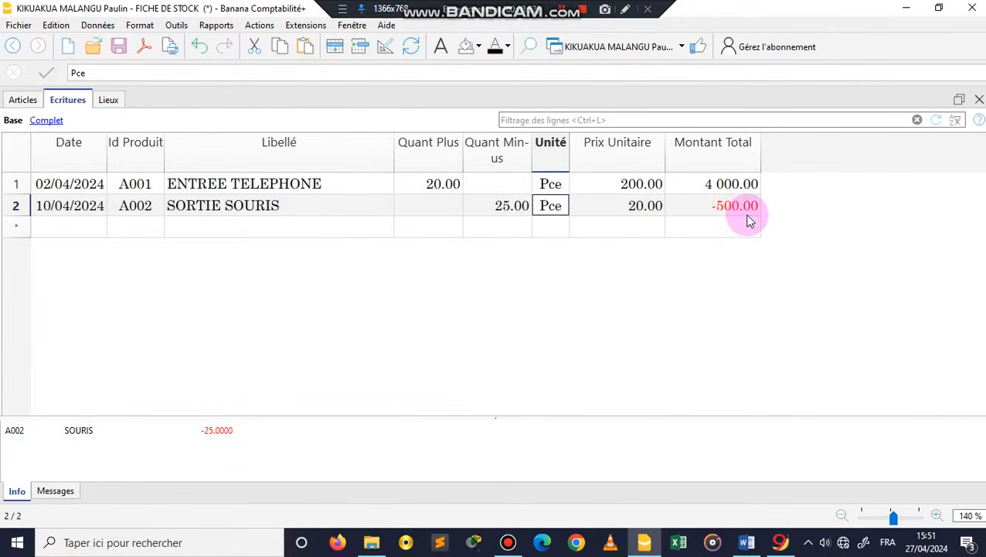
Compare the opening and balance quantities of TELEPHONE and SOURIS in Articles with their movements in Ecritures
click(23, 100)
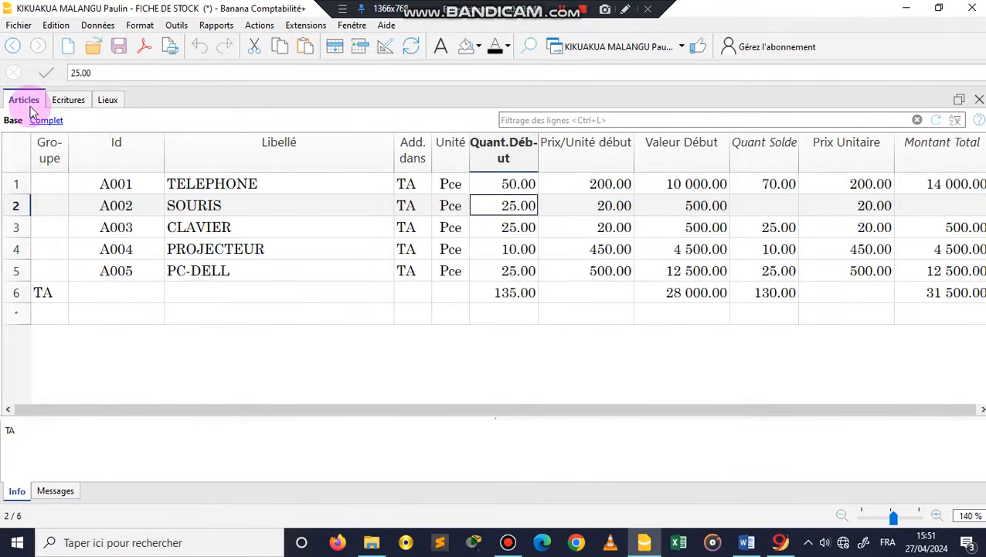
click(765, 207)
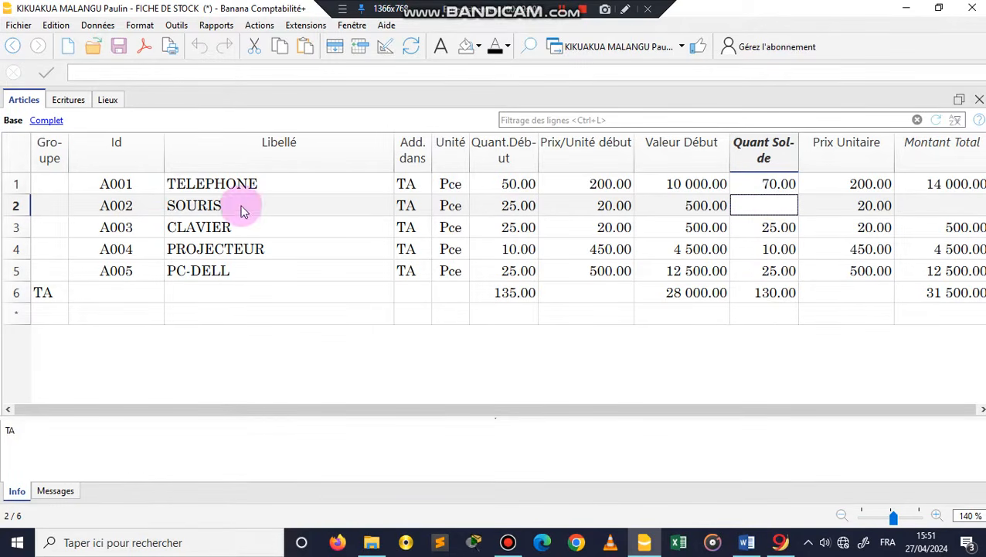
click(518, 186)
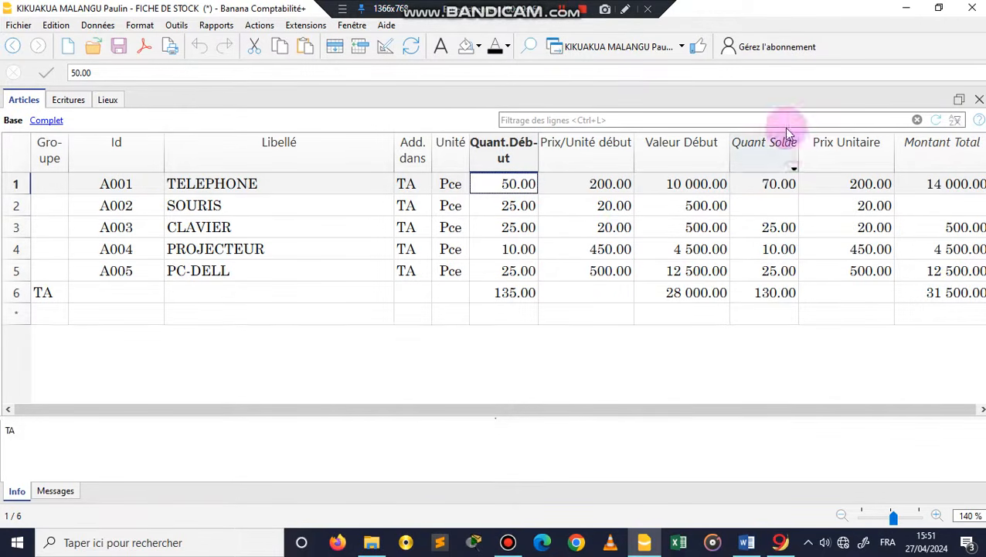
click(69, 100)
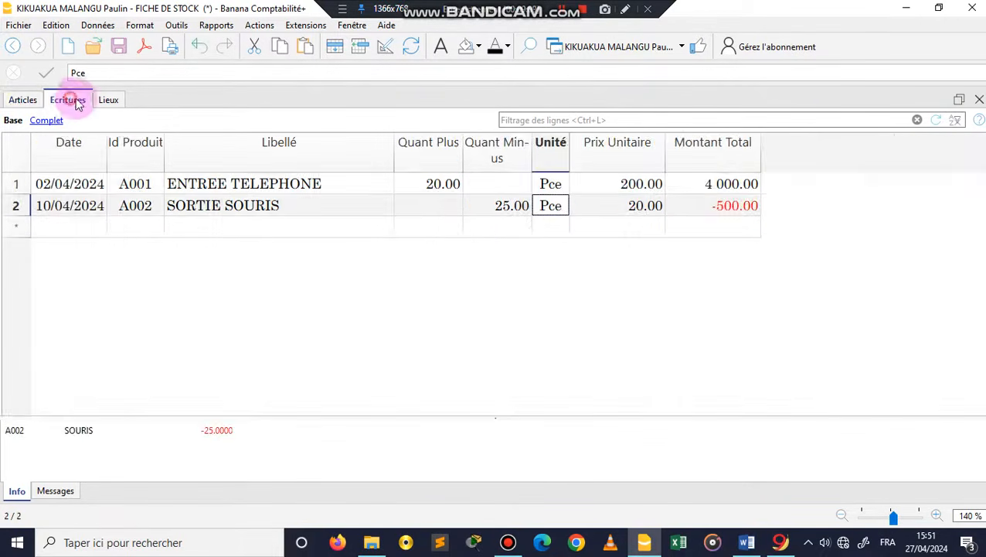
click(431, 184)
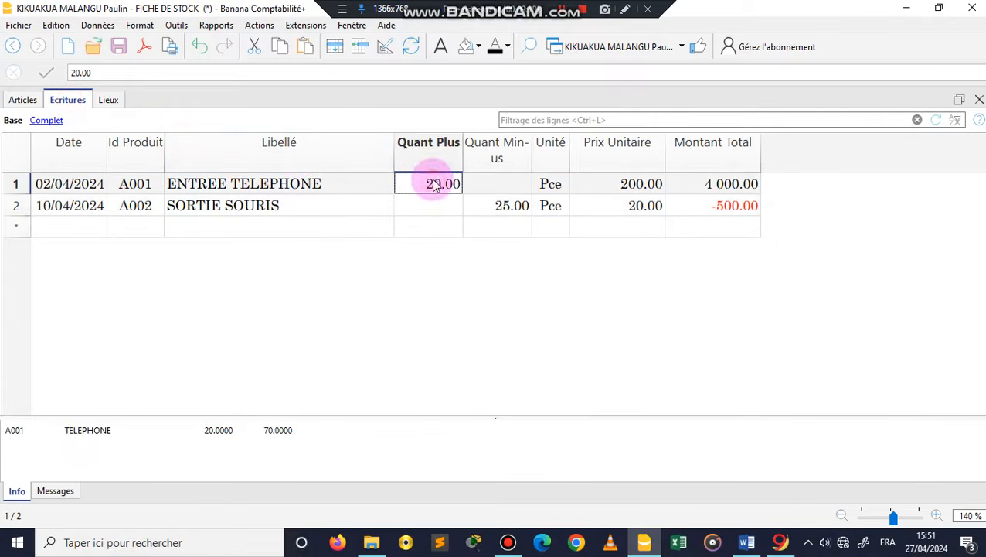
click(15, 100)
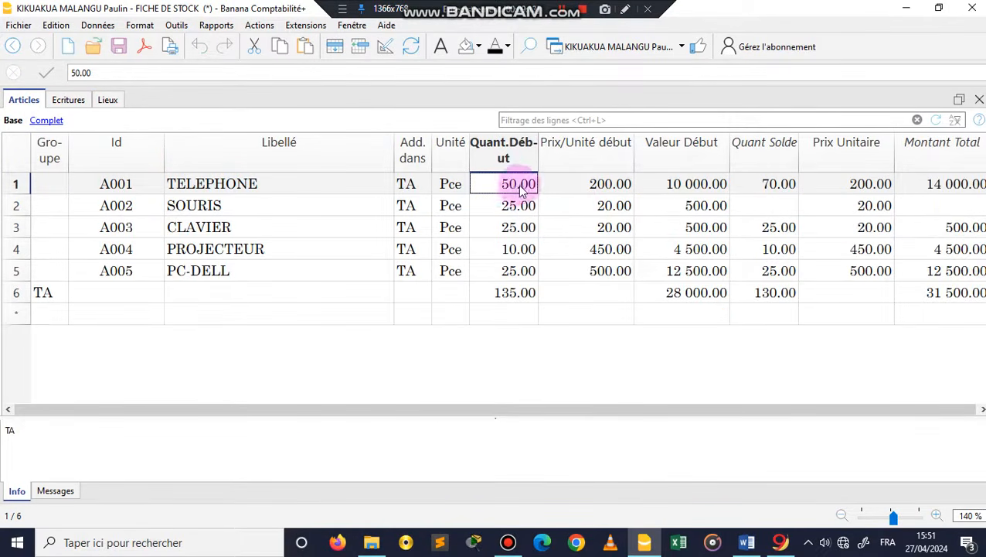
click(762, 187)
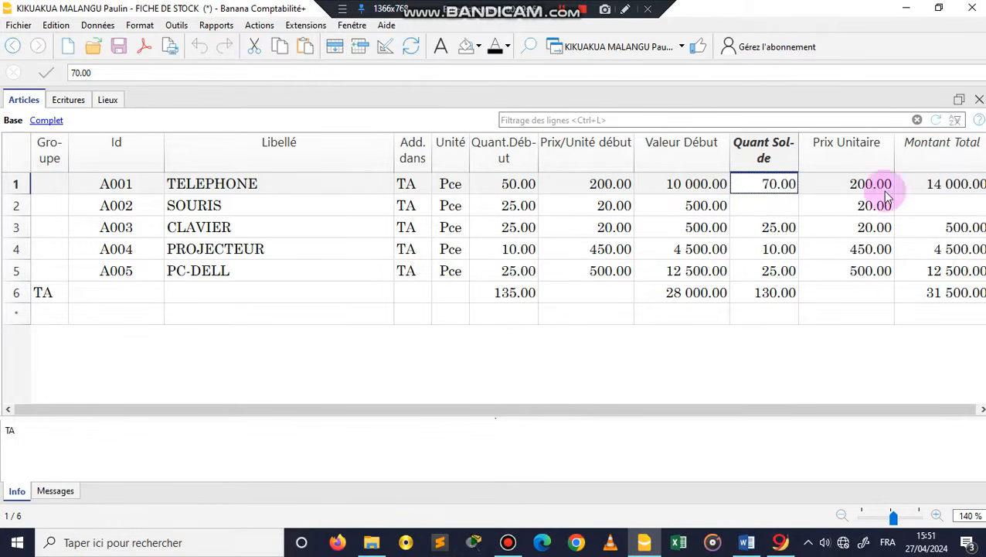
click(64, 105)
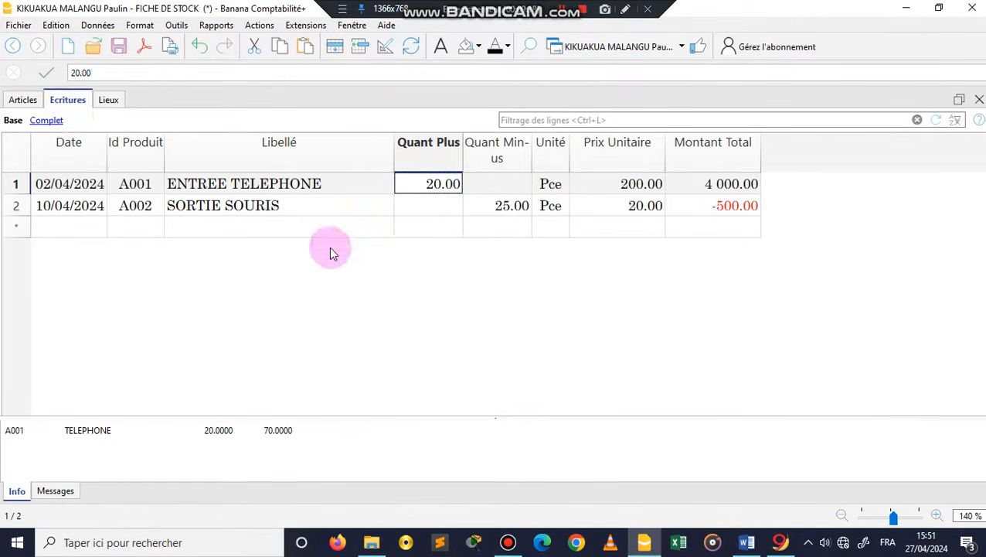
click(514, 206)
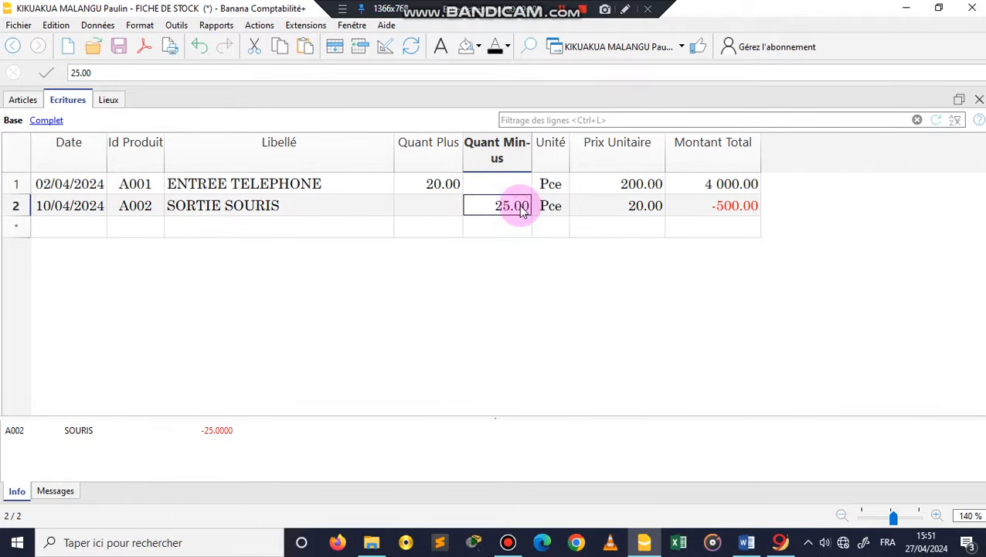
click(22, 105)
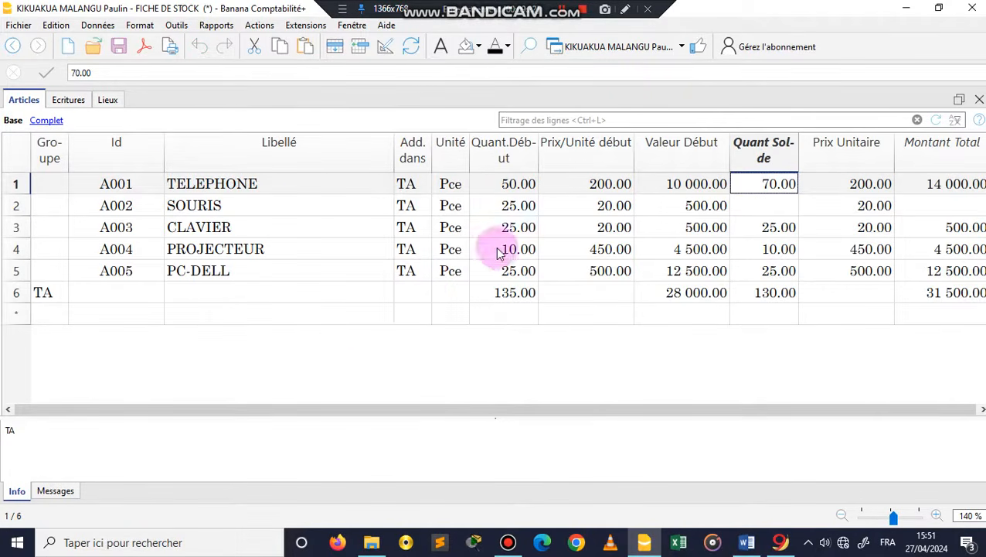
click(527, 210)
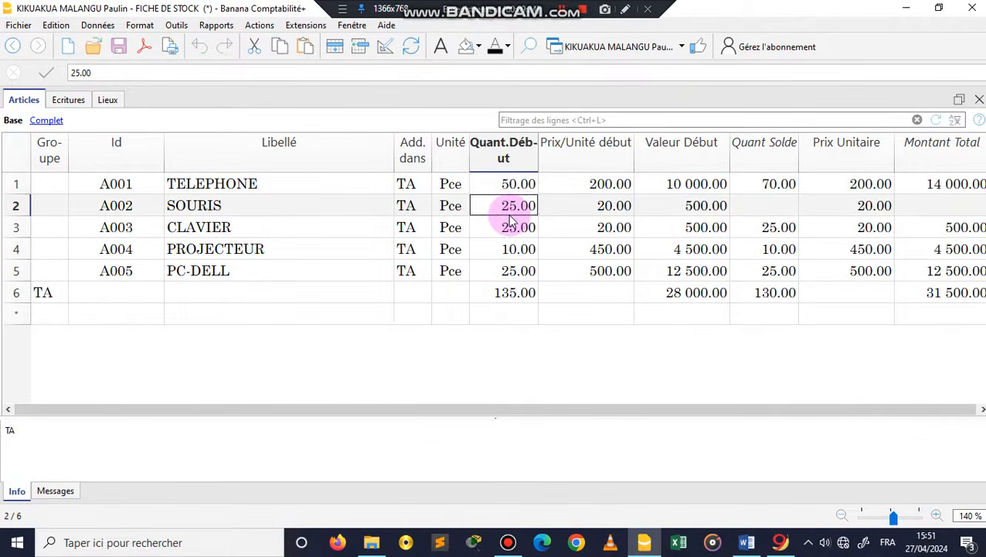
click(764, 204)
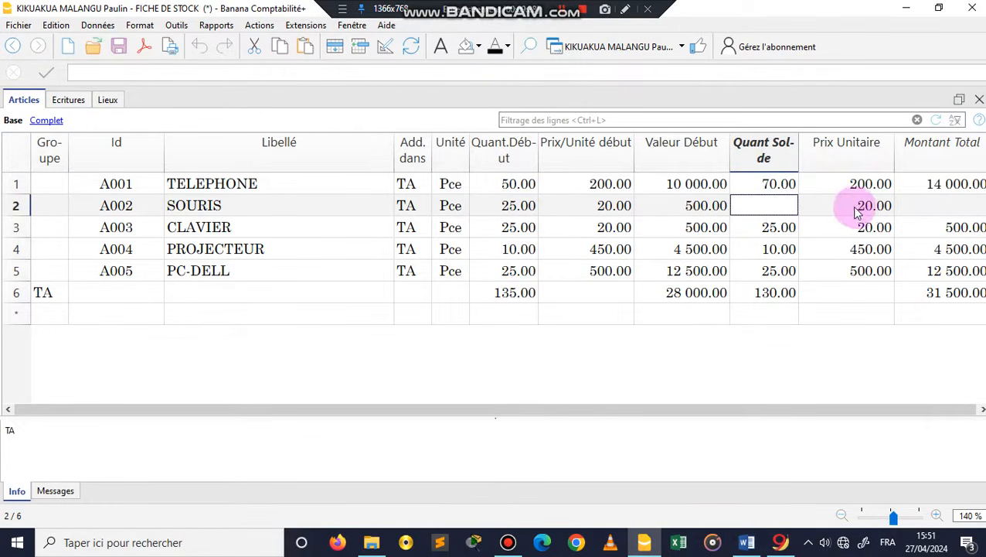
Add a third stock movement in Ecritures dated 10/04/2024 for product A003 (CLAVIER)
click(58, 106)
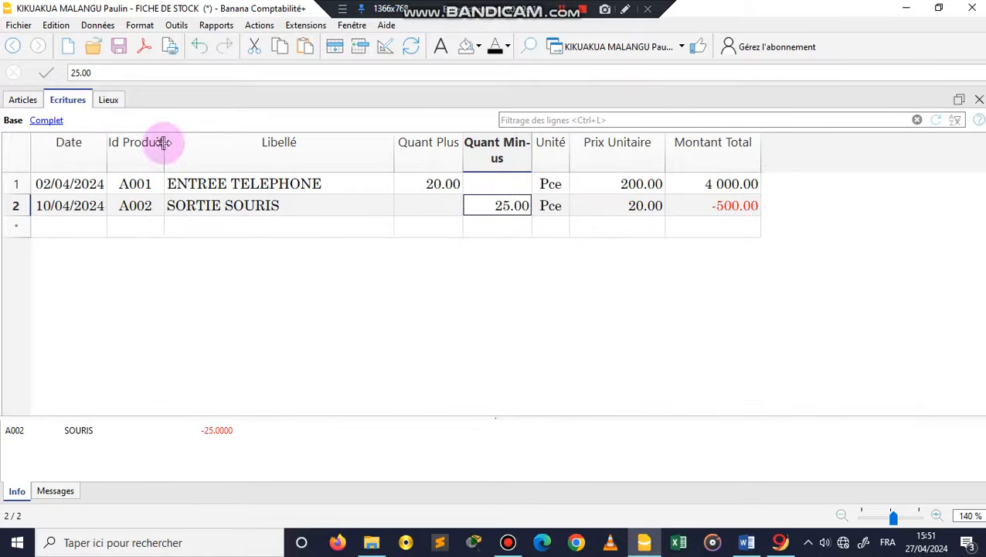
double_click(52, 224)
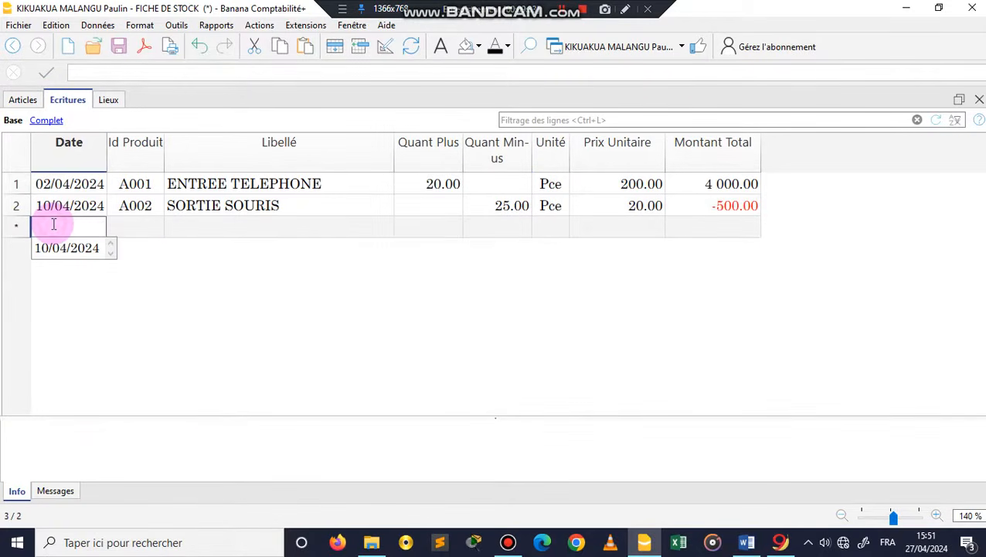
text(10)
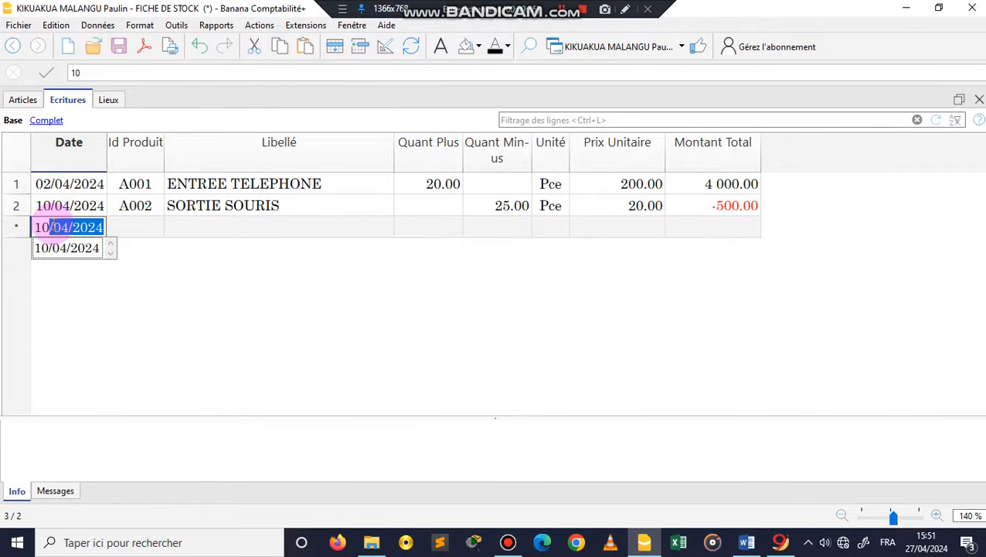
key(Return)
double_click(129, 225)
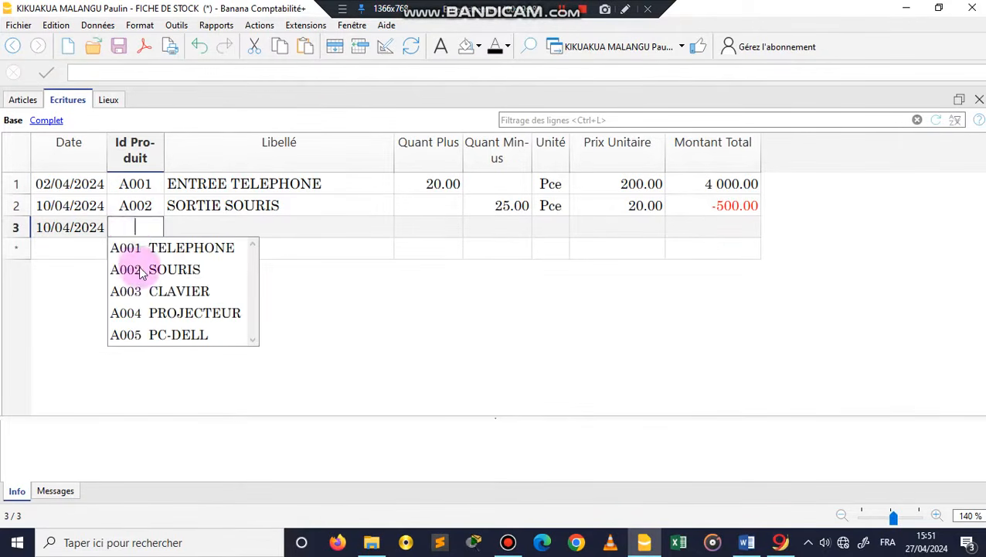
click(131, 291)
Label the A003 movement SORTIE CLAVIER and enter 30 as its outgoing quantity (Quant Minus)
click(206, 226)
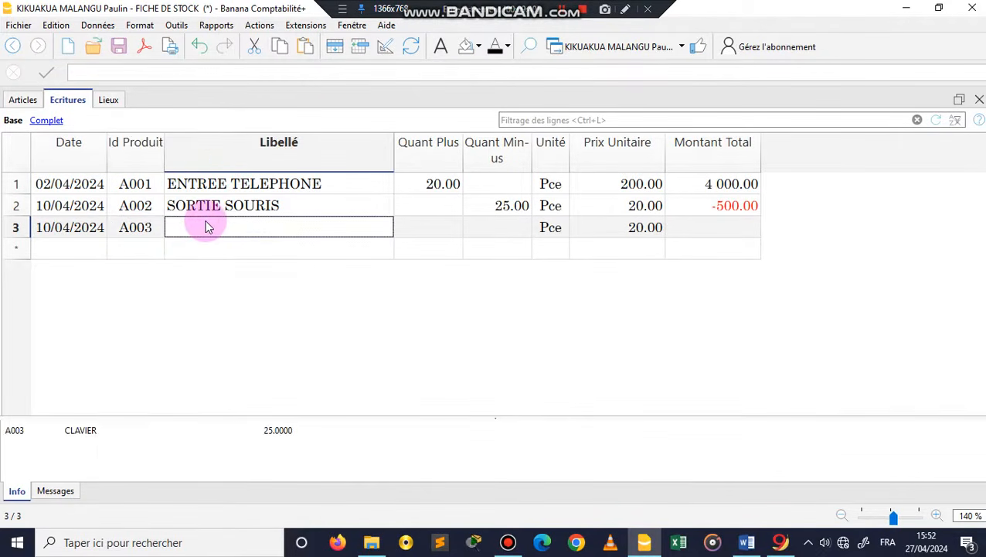
text(SORT)
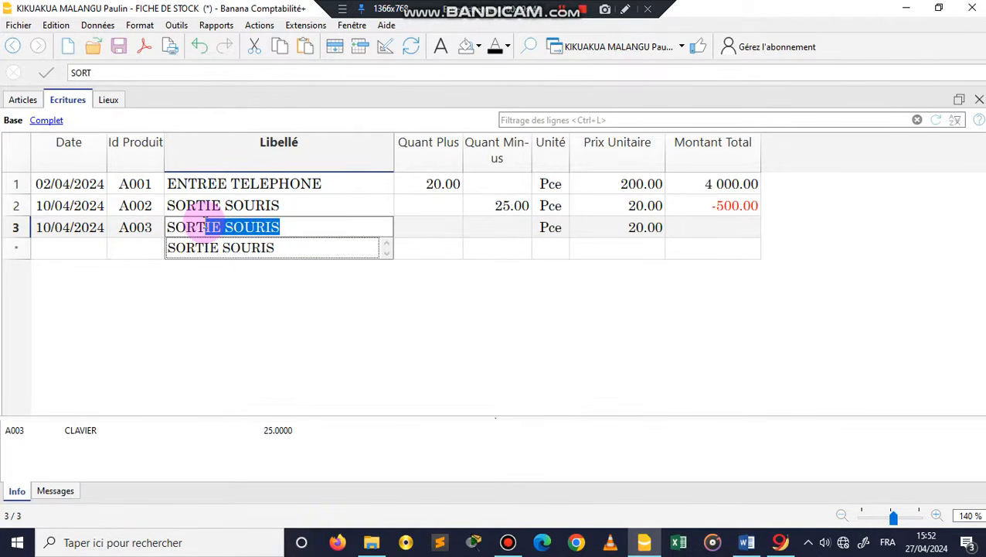
text(IE CLAVIER)
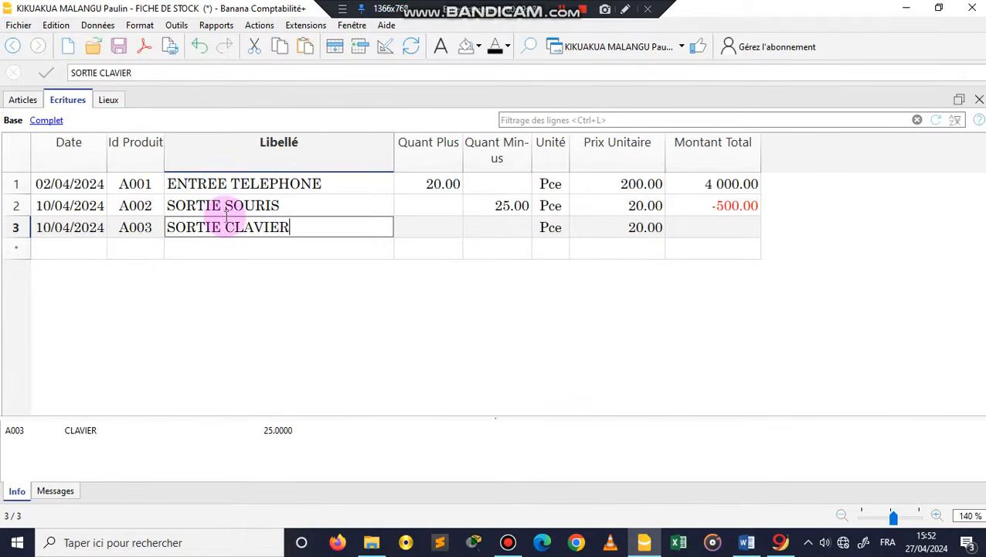
click(503, 226)
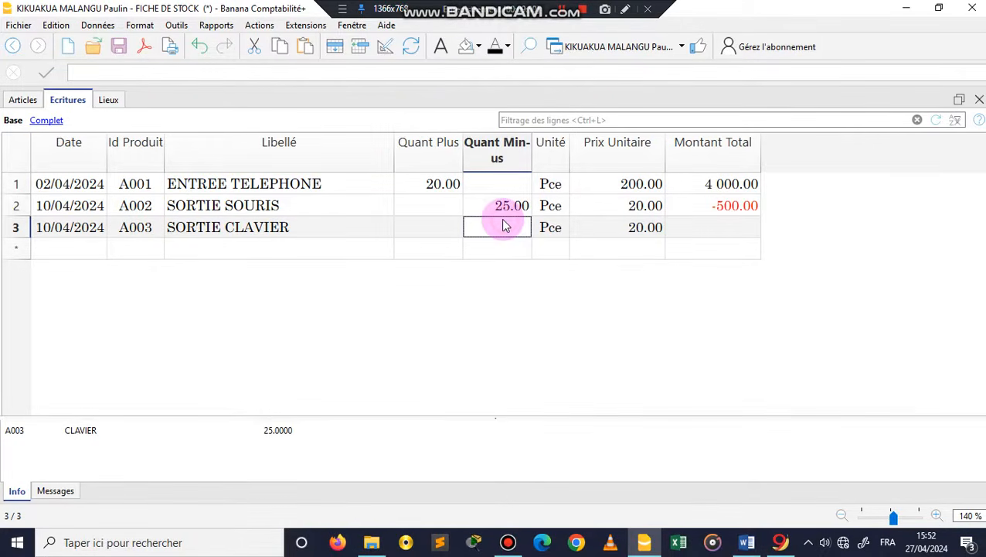
text(30)
key(Return)
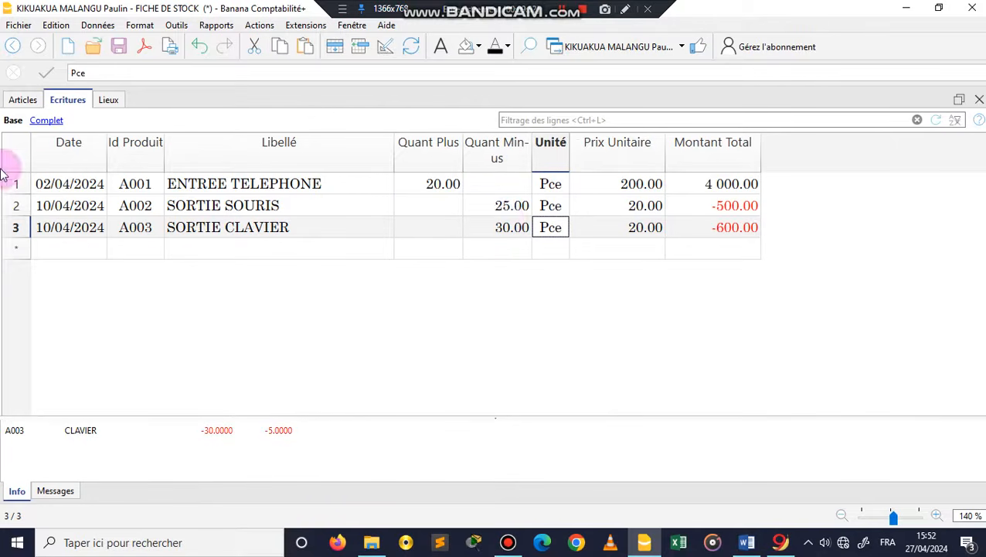
Check the CLAVIER balance quantity (Quant Solde) in Articles and save the stock file
click(24, 101)
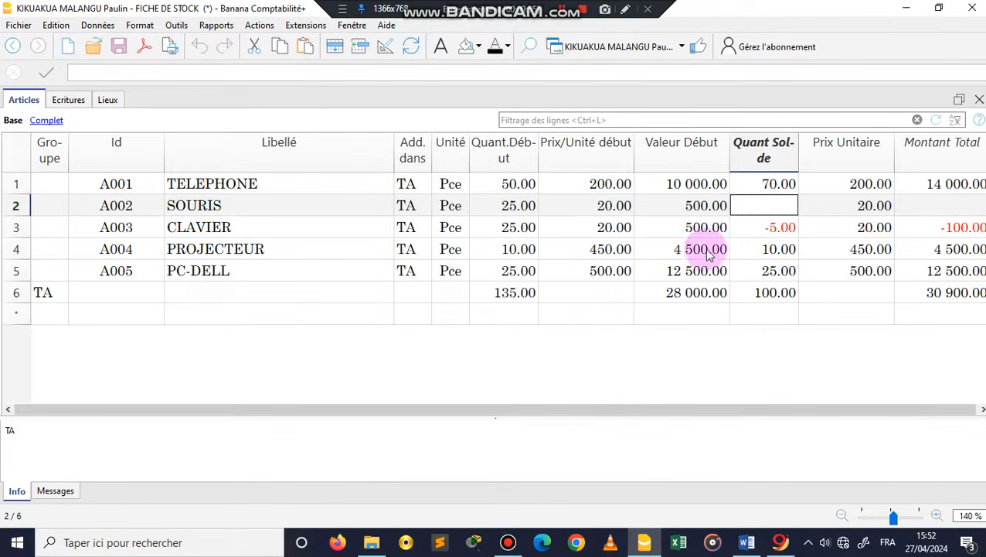
click(761, 232)
key(ctrl+s)
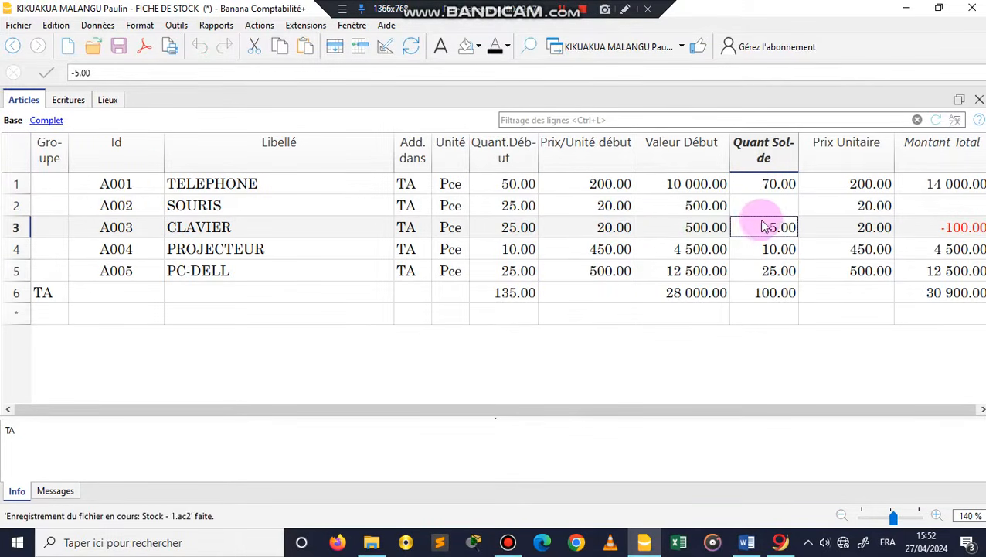